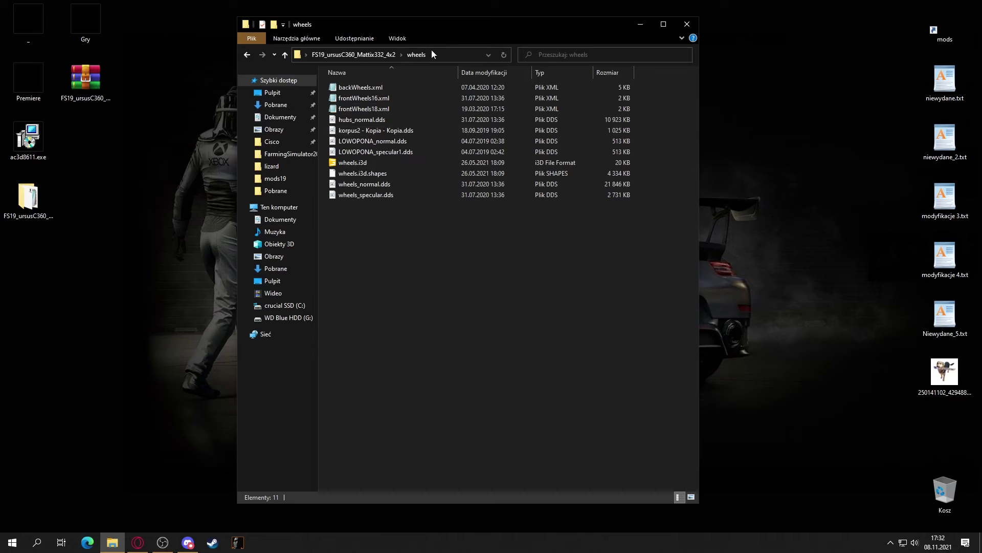
Switch to the Opera browser, search the web for "modhub" in a new tab and open the Farming Simulator ModHub site
{"action": "left_click", "coordinate": [138, 542]}
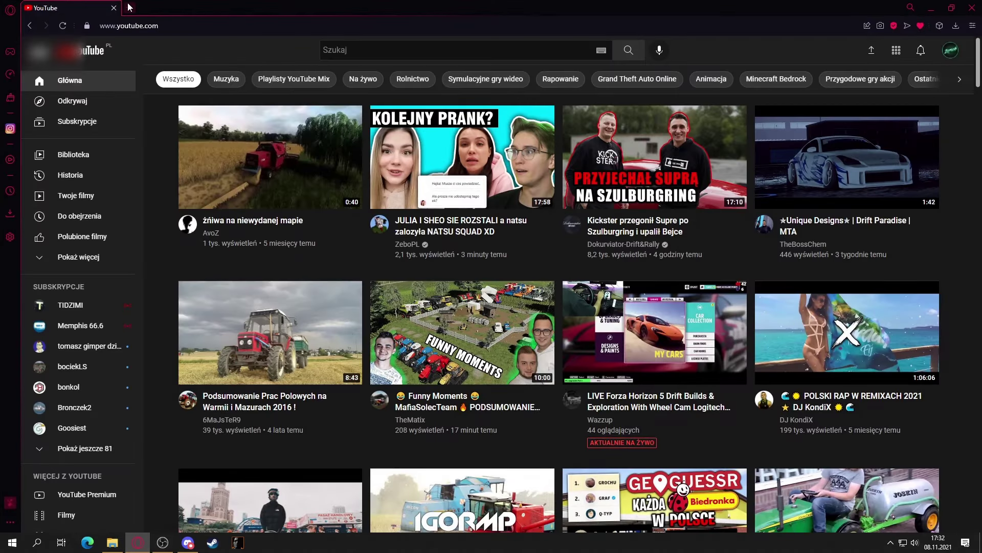
{"action": "left_click", "coordinate": [129, 7]}
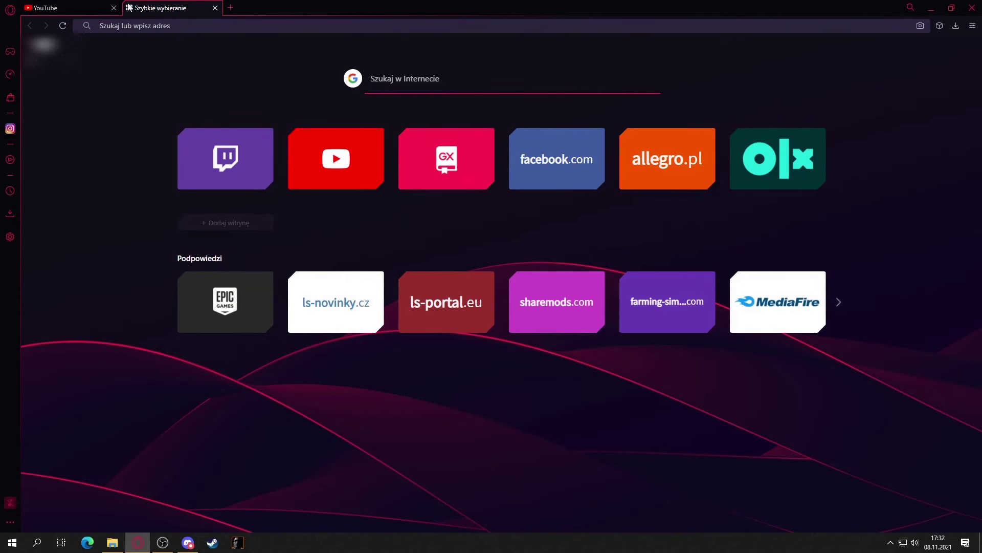
{"action": "type", "text": "modhub"}
{"action": "key", "text": "Return"}
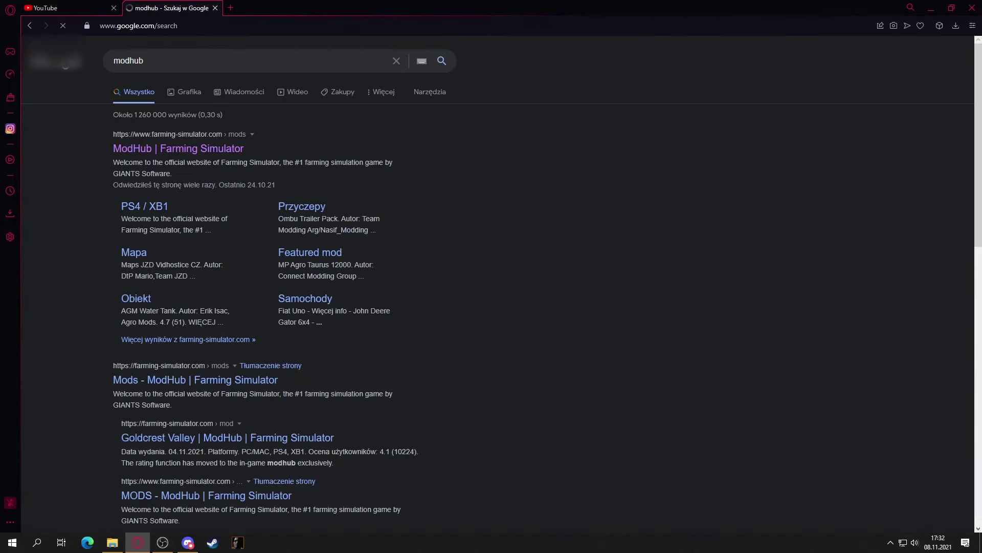
{"action": "left_click", "coordinate": [195, 149]}
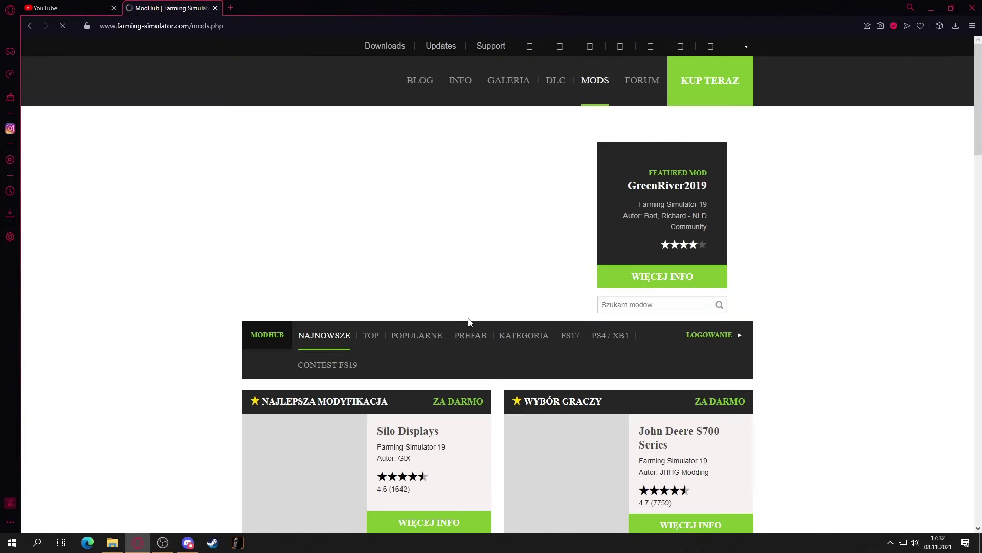
Open ModHub's prefab listing and search the mods for "tire"
{"action": "mouse_move", "coordinate": [485, 338]}
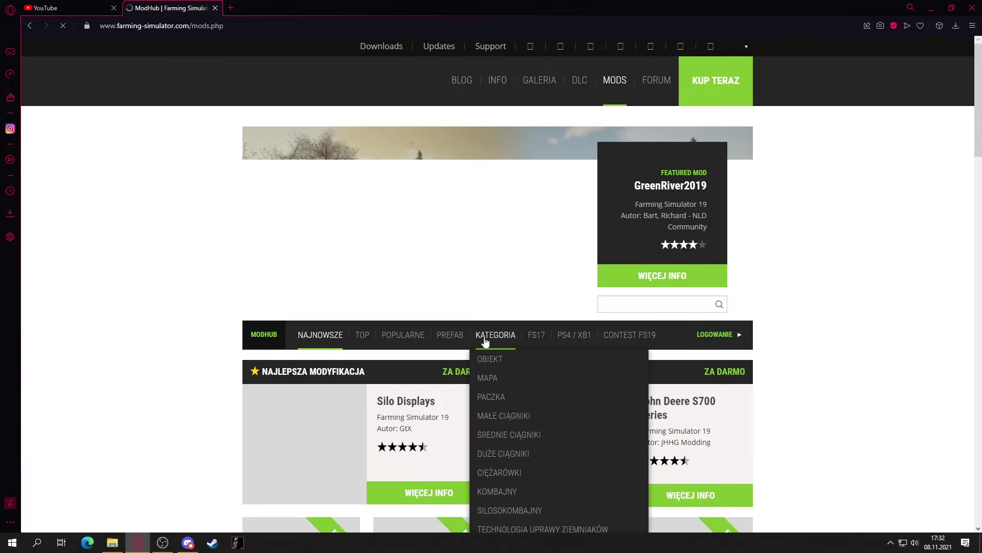
{"action": "left_click", "coordinate": [450, 335]}
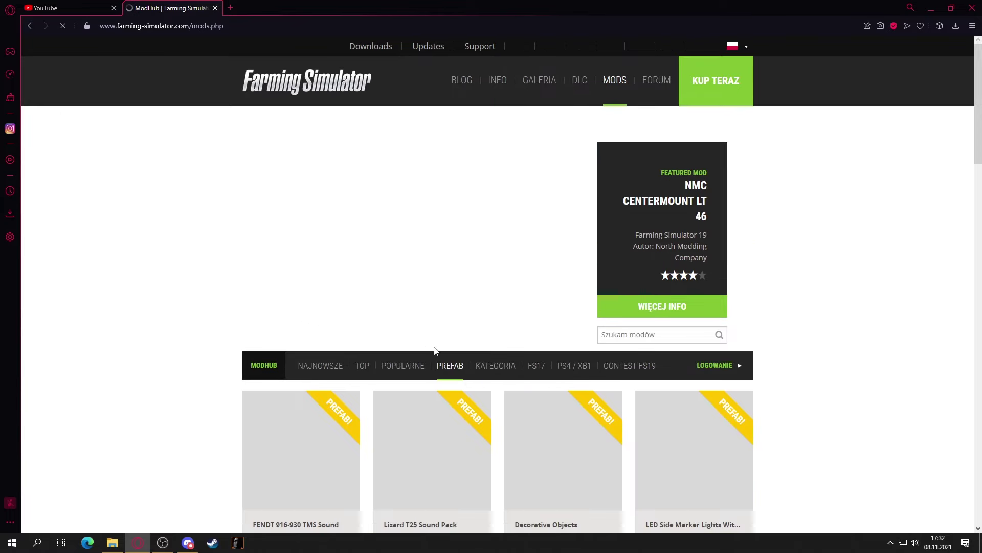
{"action": "scroll", "coordinate": [435, 350], "scroll_direction": "down", "scroll_amount": 2}
{"action": "left_click", "coordinate": [642, 249]}
{"action": "type", "text": "tri"}
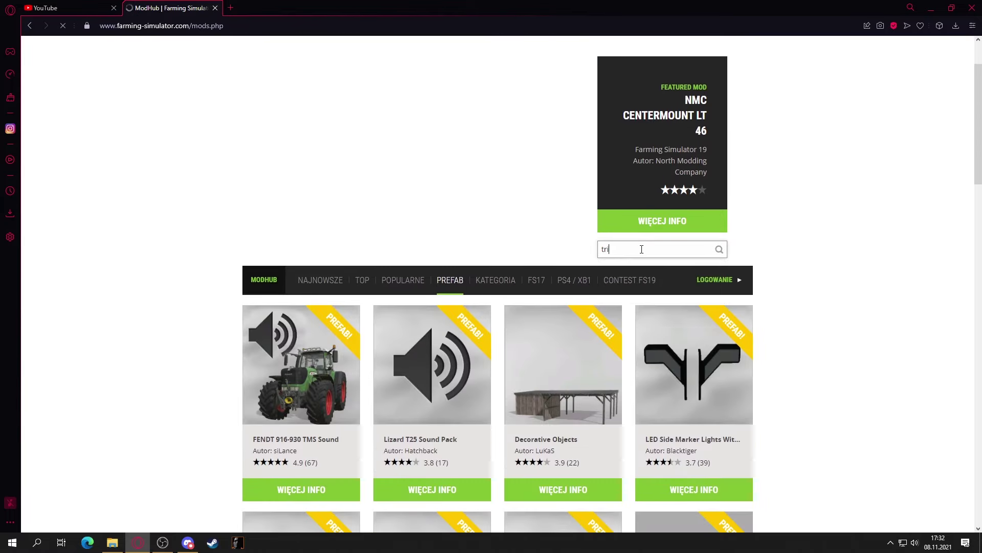
{"action": "key", "text": "BackSpace"}
{"action": "key", "text": "BackSpace"}
{"action": "type", "text": "ire"}
{"action": "key", "text": "Return"}
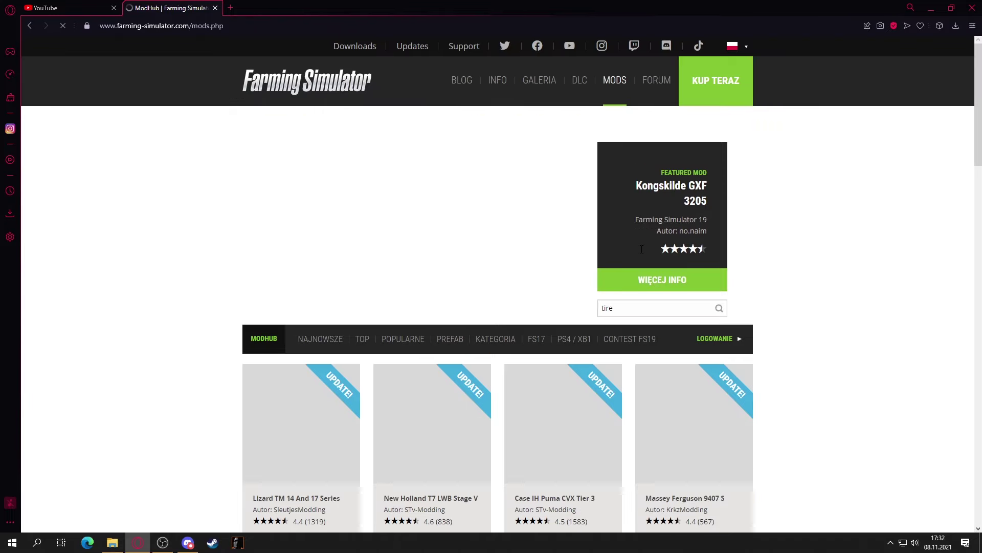
Look through the first two pages of "tire" results for a tire prefab
{"action": "scroll", "coordinate": [213, 477], "scroll_direction": "down", "scroll_amount": 3}
{"action": "scroll", "coordinate": [214, 479], "scroll_direction": "down", "scroll_amount": 4}
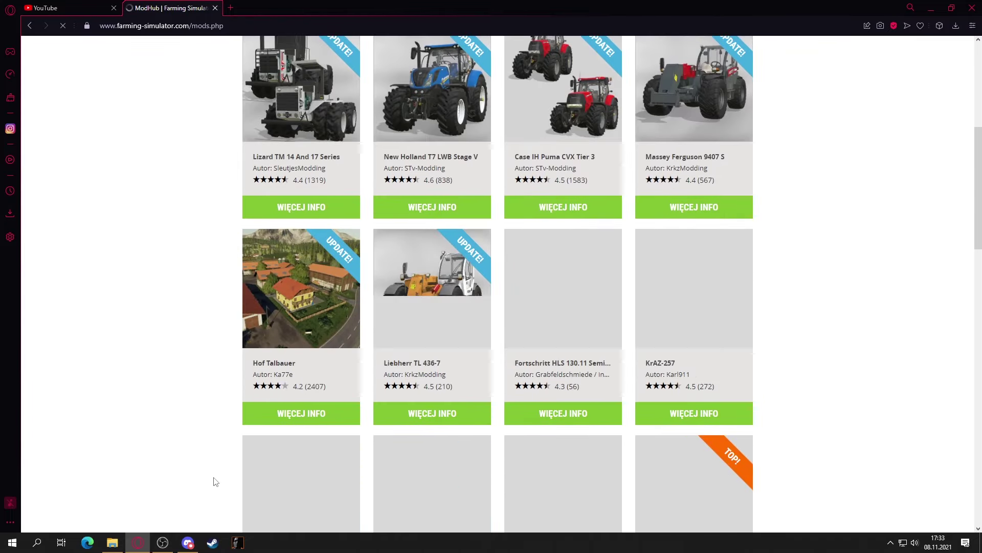
{"action": "scroll", "coordinate": [162, 456], "scroll_direction": "down", "scroll_amount": 9}
{"action": "scroll", "coordinate": [151, 467], "scroll_direction": "down", "scroll_amount": 9}
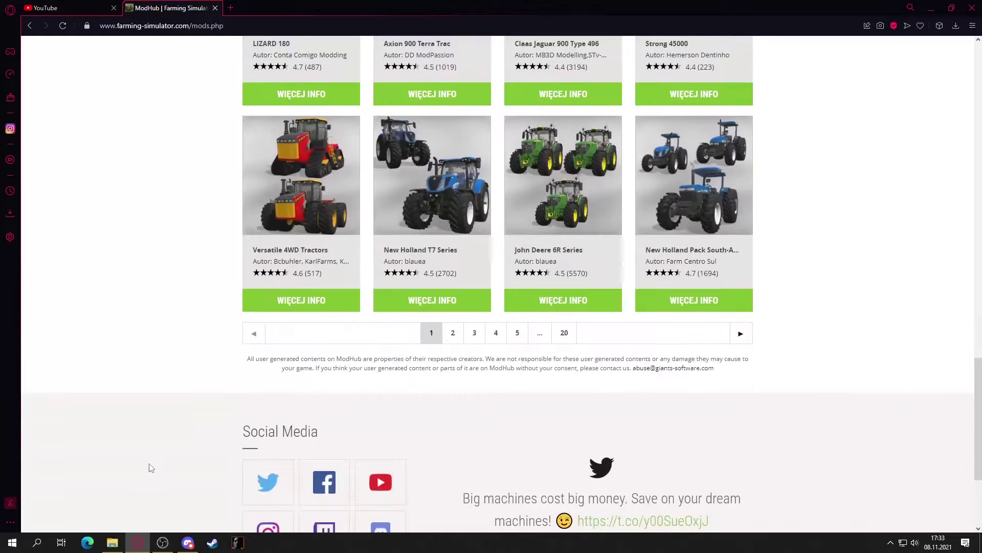
{"action": "scroll", "coordinate": [153, 465], "scroll_direction": "up", "scroll_amount": 2}
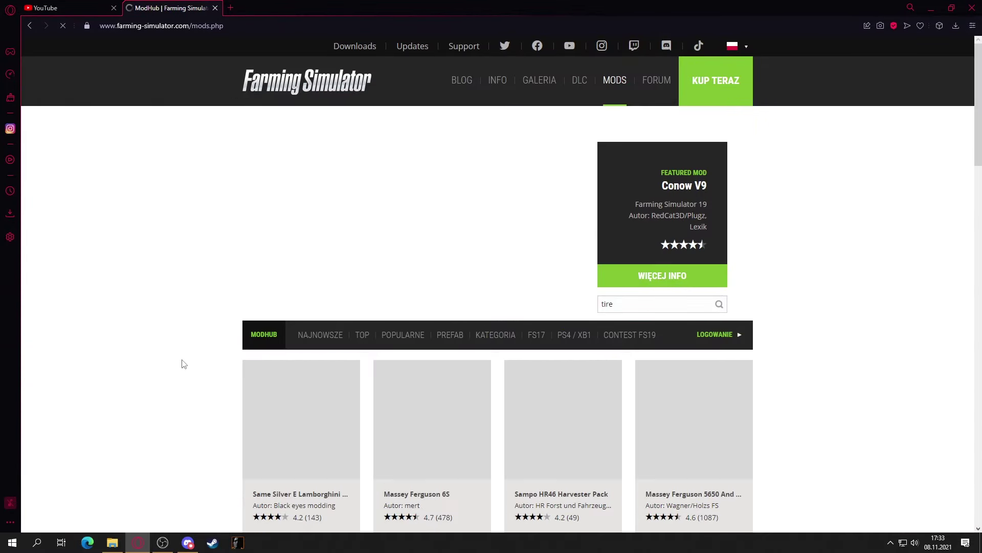
{"action": "scroll", "coordinate": [182, 362], "scroll_direction": "down", "scroll_amount": 8}
{"action": "scroll", "coordinate": [183, 364], "scroll_direction": "down", "scroll_amount": 3}
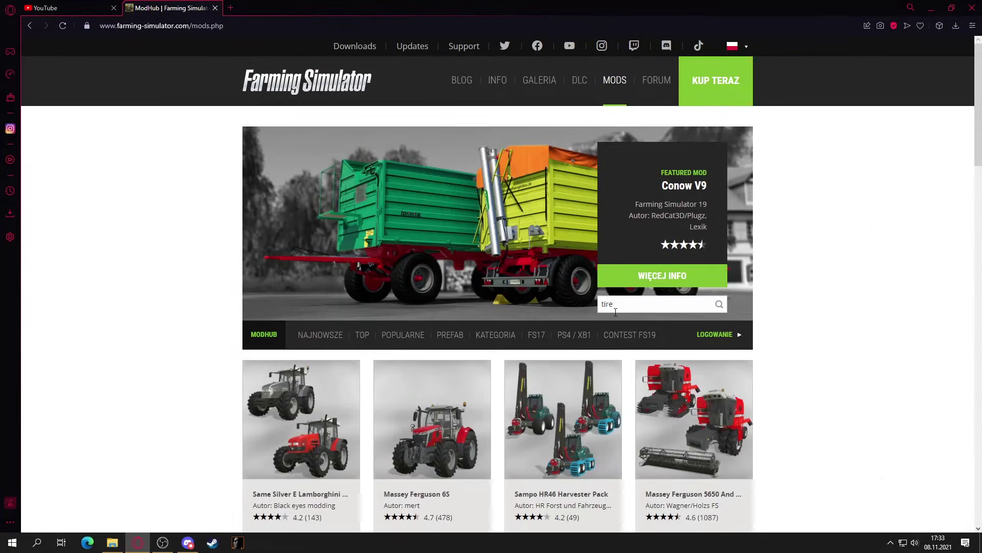
{"action": "scroll", "coordinate": [465, 417], "scroll_direction": "down", "scroll_amount": 10}
{"action": "scroll", "coordinate": [467, 419], "scroll_direction": "up", "scroll_amount": 10}
Change the ModHub search term to "tires" and run the search
{"action": "left_click", "coordinate": [657, 304]}
{"action": "left_click", "coordinate": [624, 340]}
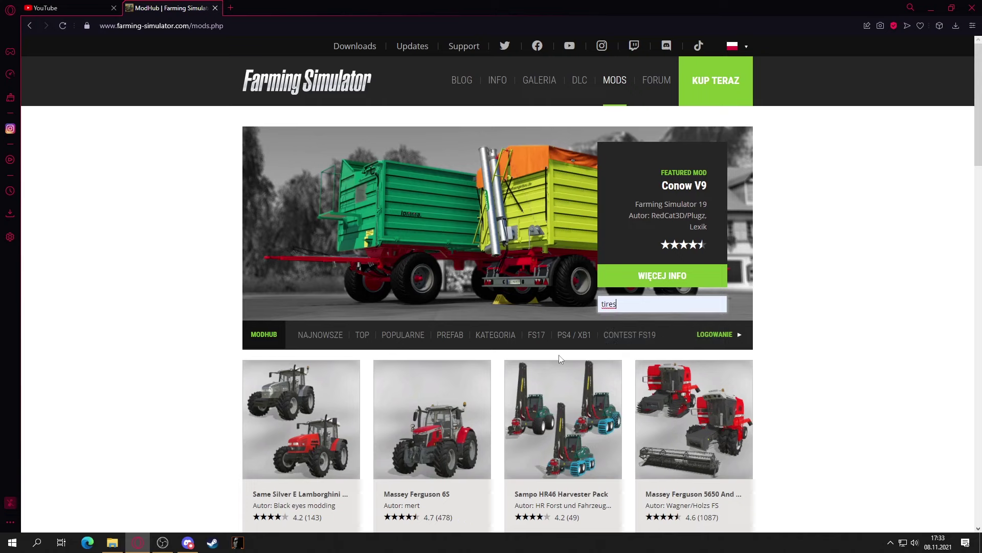
{"action": "key", "text": "Return"}
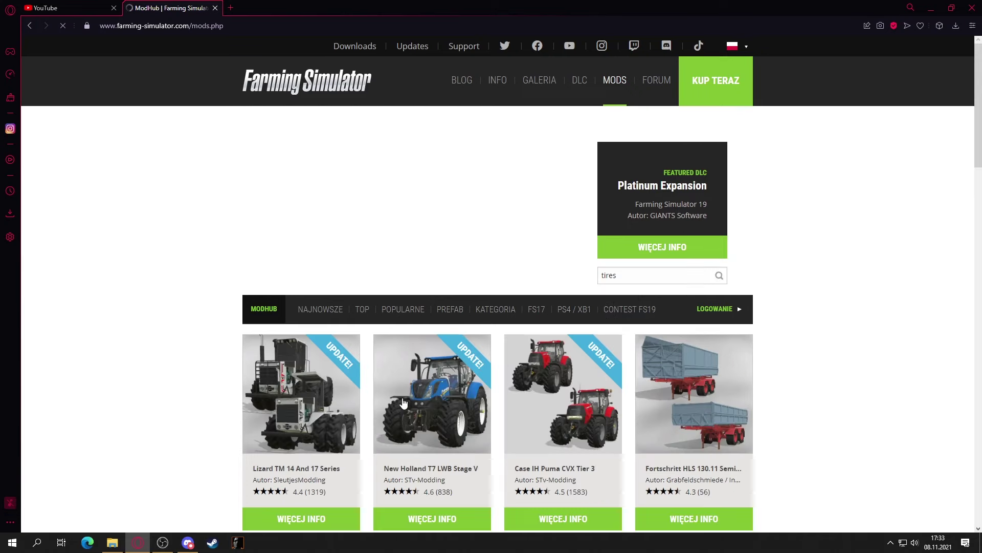
Open the Michelin New Axiobib Tire prefab from the second page of the "tires" results
{"action": "scroll", "coordinate": [153, 419], "scroll_direction": "down", "scroll_amount": 10}
{"action": "scroll", "coordinate": [152, 418], "scroll_direction": "down", "scroll_amount": 3}
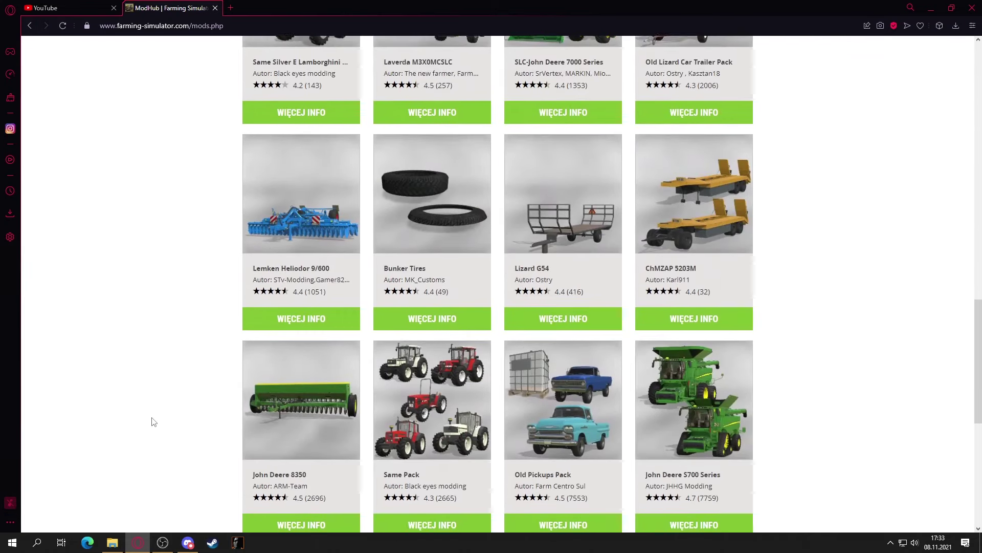
{"action": "scroll", "coordinate": [151, 417], "scroll_direction": "down", "scroll_amount": 8}
{"action": "scroll", "coordinate": [418, 323], "scroll_direction": "up", "scroll_amount": 3}
{"action": "left_click", "coordinate": [452, 323]}
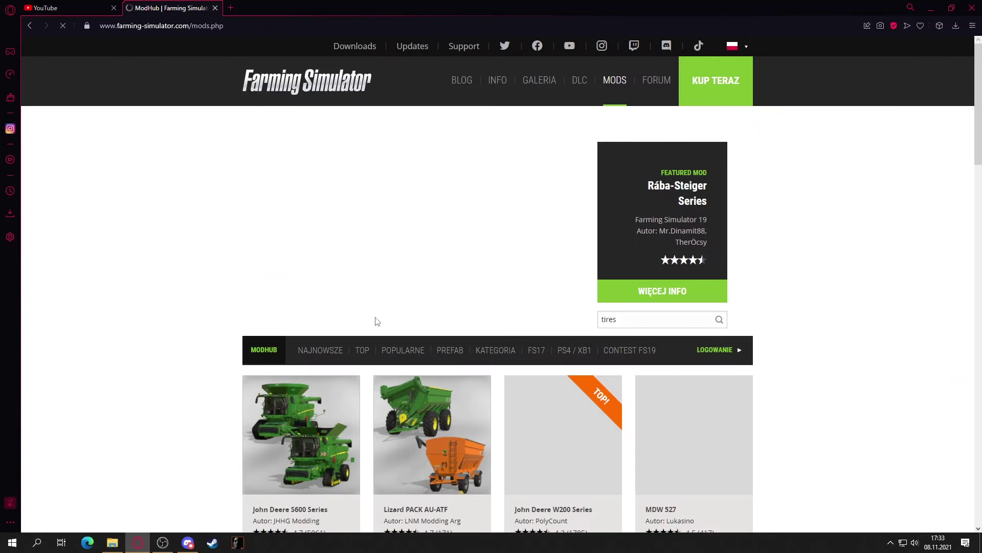
{"action": "scroll", "coordinate": [256, 395], "scroll_direction": "down", "scroll_amount": 10}
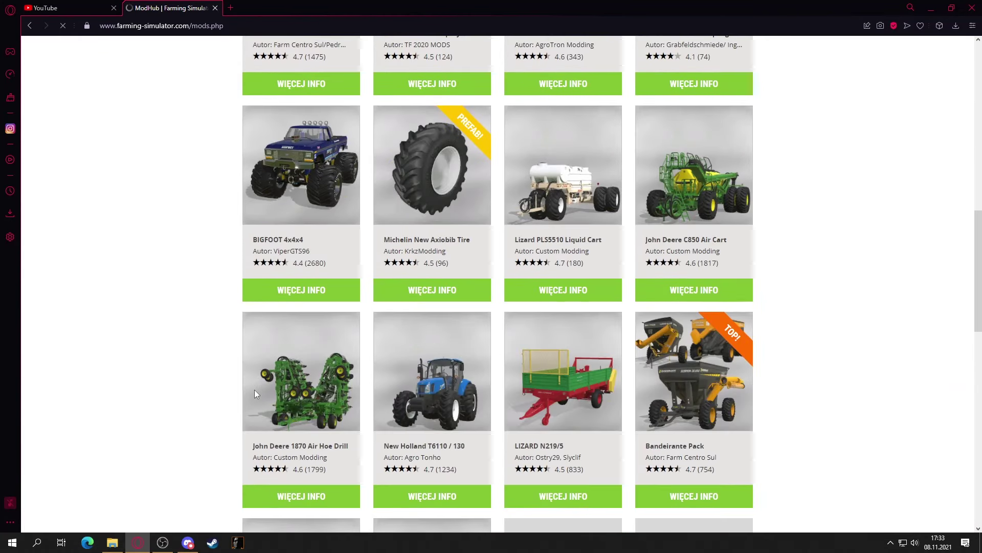
{"action": "left_click", "coordinate": [428, 194]}
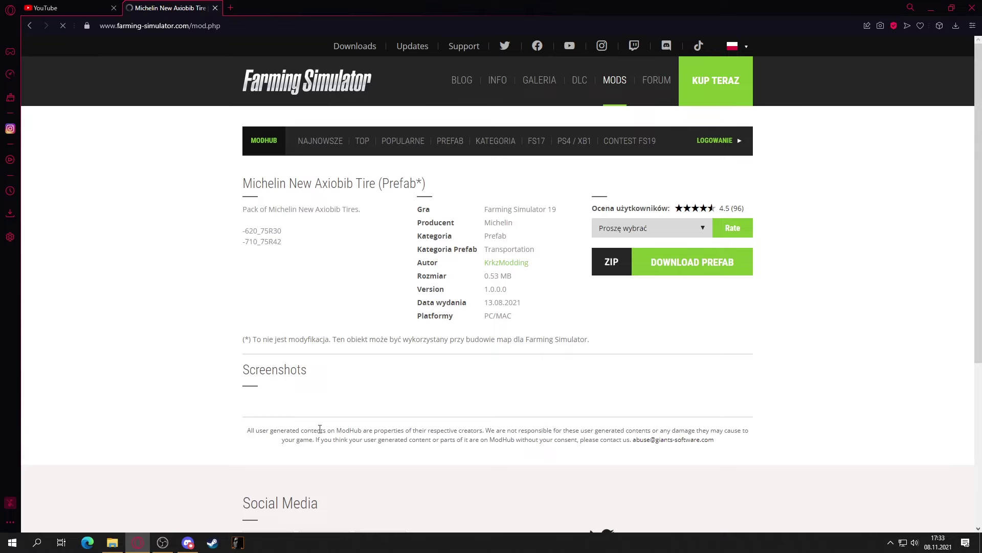
Download the Michelin New Axiobib Tire prefab ZIP and place the archive on the desktop, clear of the wheels folder window
{"action": "scroll", "coordinate": [458, 439], "scroll_direction": "down", "scroll_amount": 5}
{"action": "scroll", "coordinate": [457, 439], "scroll_direction": "up", "scroll_amount": 5}
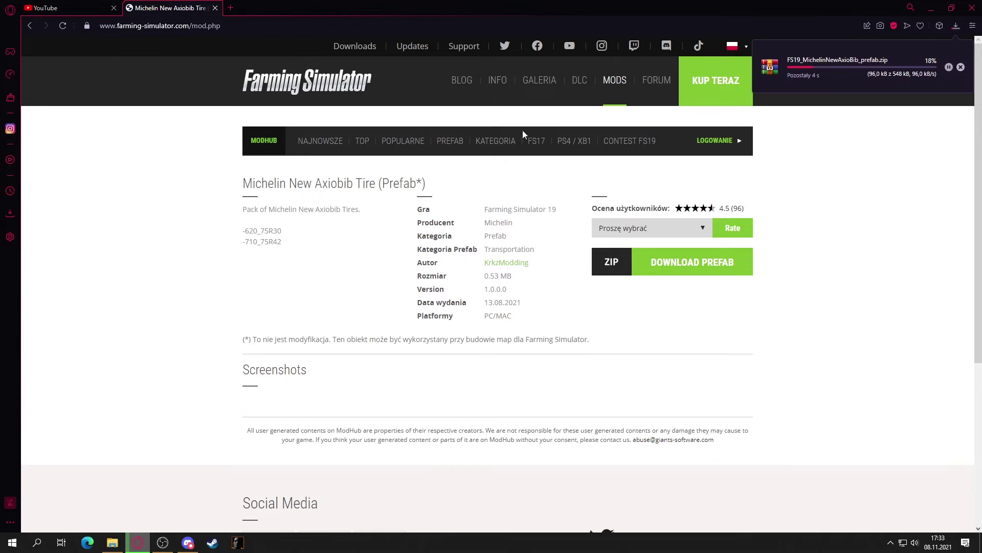
{"action": "left_click_drag", "start_coordinate": [568, 8], "coordinate": [264, 86]}
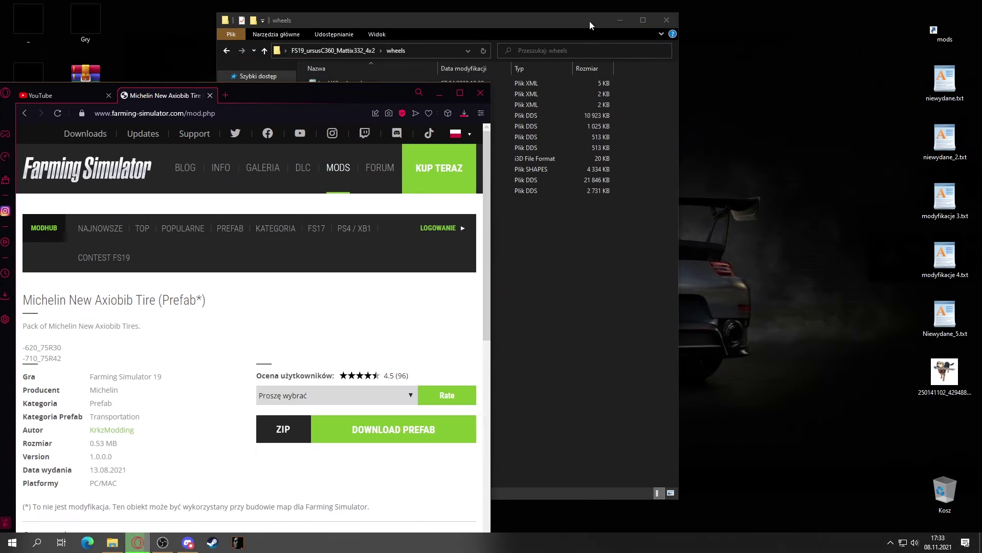
{"action": "left_click_drag", "start_coordinate": [340, 20], "coordinate": [614, 25]}
{"action": "left_click", "coordinate": [464, 113]}
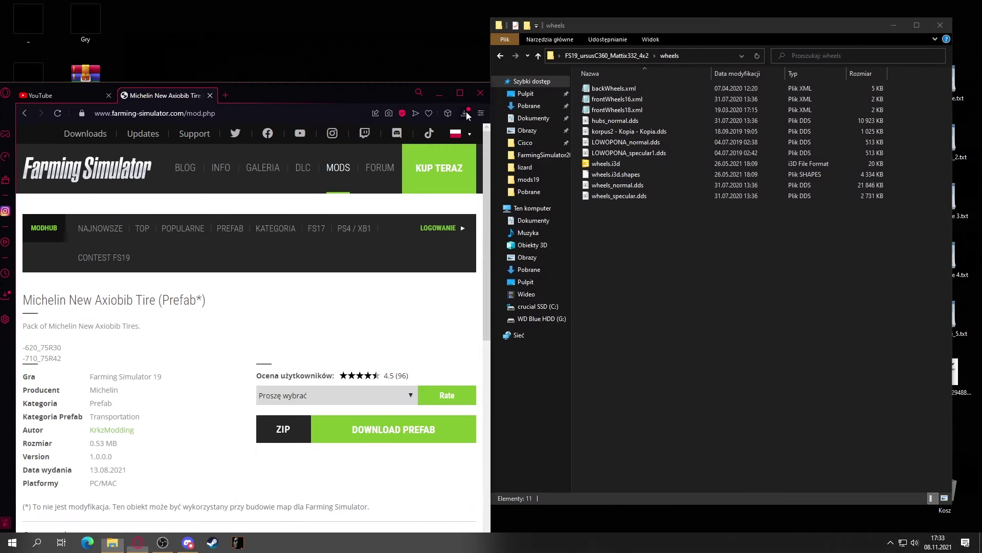
{"action": "left_click_drag", "start_coordinate": [372, 171], "coordinate": [364, 35]}
{"action": "left_click", "coordinate": [443, 98]}
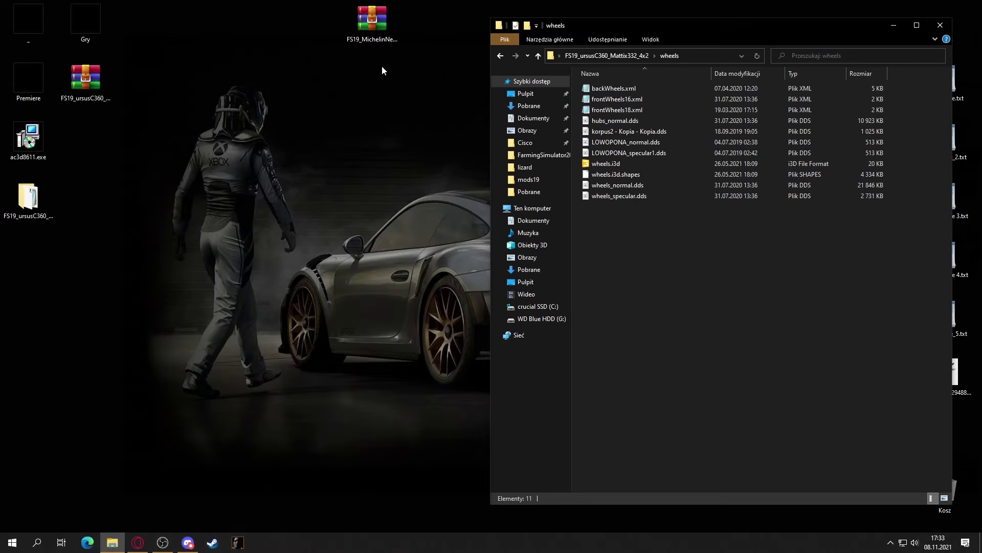
Open the downloaded Michelin archive and select the textures folder, newAxioBib.i3d.shapes, newAxioBib.i3d and 620_75R30.xml
{"action": "double_click", "coordinate": [377, 18]}
{"action": "left_click_drag", "start_coordinate": [453, 49], "coordinate": [300, 48]}
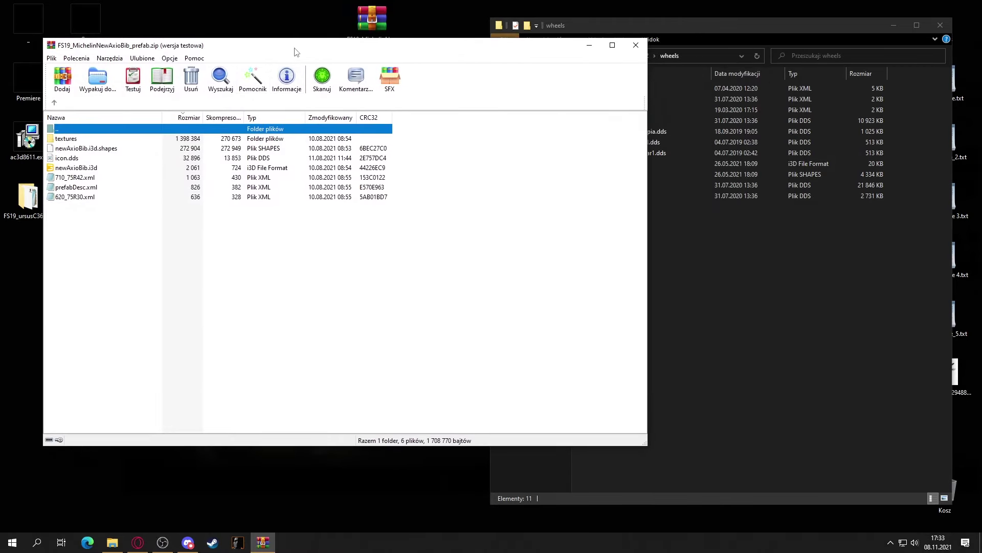
{"action": "left_click", "coordinate": [569, 246]}
{"action": "left_click", "coordinate": [88, 152]}
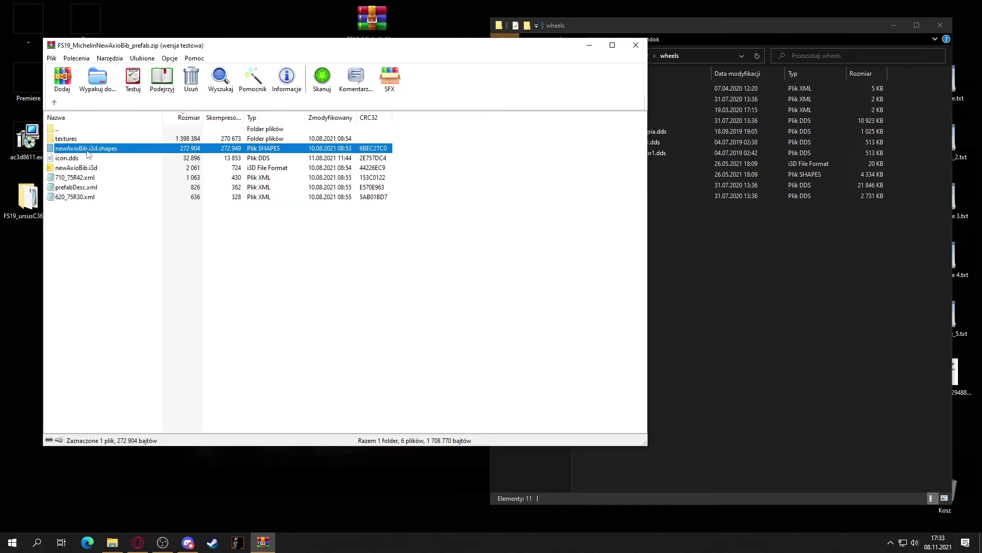
{"action": "key", "text": "Up"}
{"action": "left_click", "coordinate": [90, 149], "text": "ctrl"}
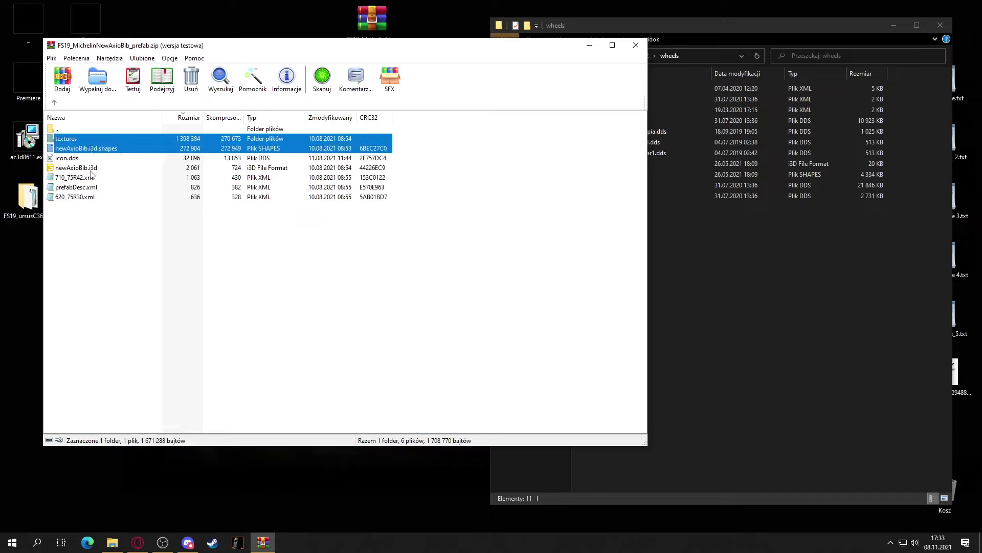
{"action": "left_click", "coordinate": [90, 168], "text": "ctrl"}
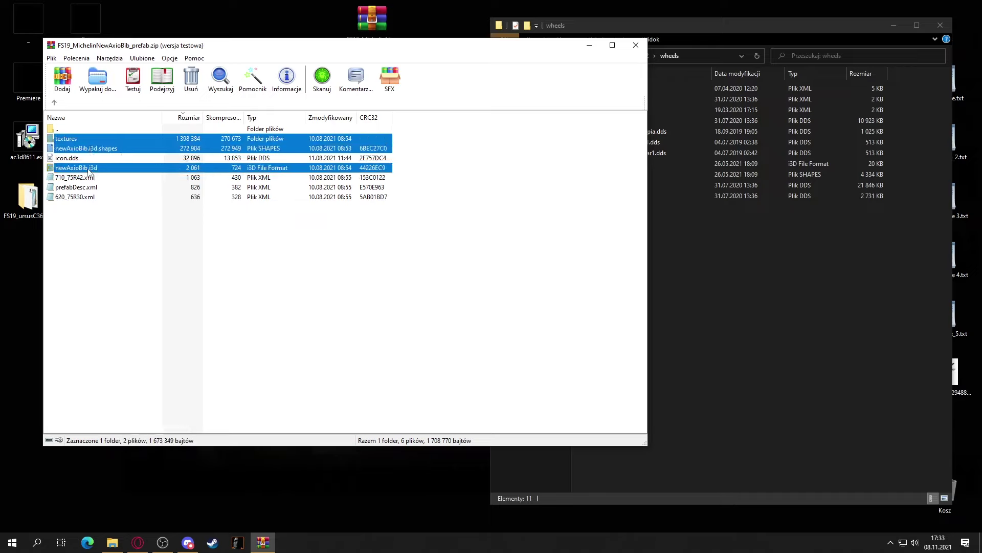
{"action": "left_click", "coordinate": [84, 198], "text": "ctrl"}
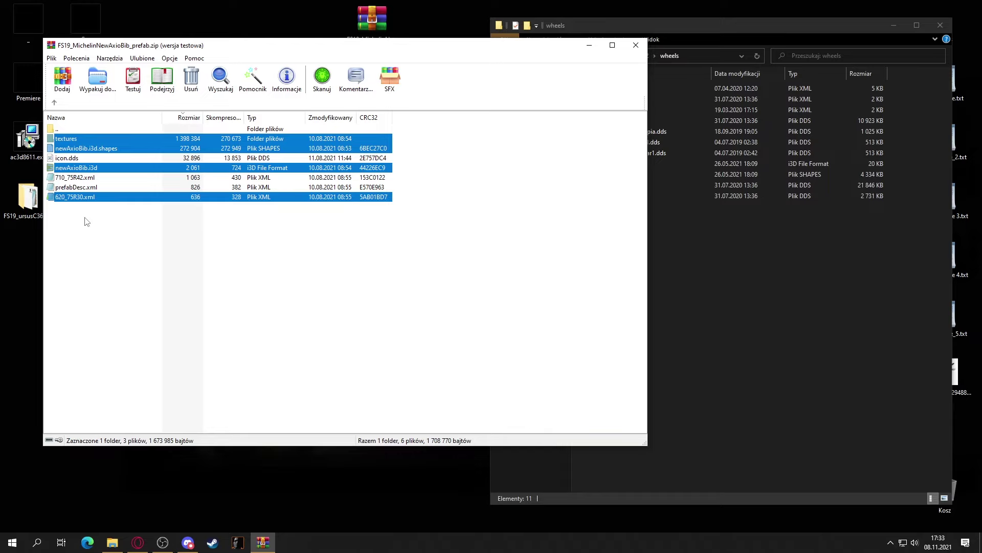
{"action": "left_click_drag", "start_coordinate": [235, 226], "coordinate": [190, 286]}
Create a new folder named "Opony" inside the tractor mod's wheels folder
{"action": "right_click", "coordinate": [709, 384]}
{"action": "mouse_move", "coordinate": [644, 503]}
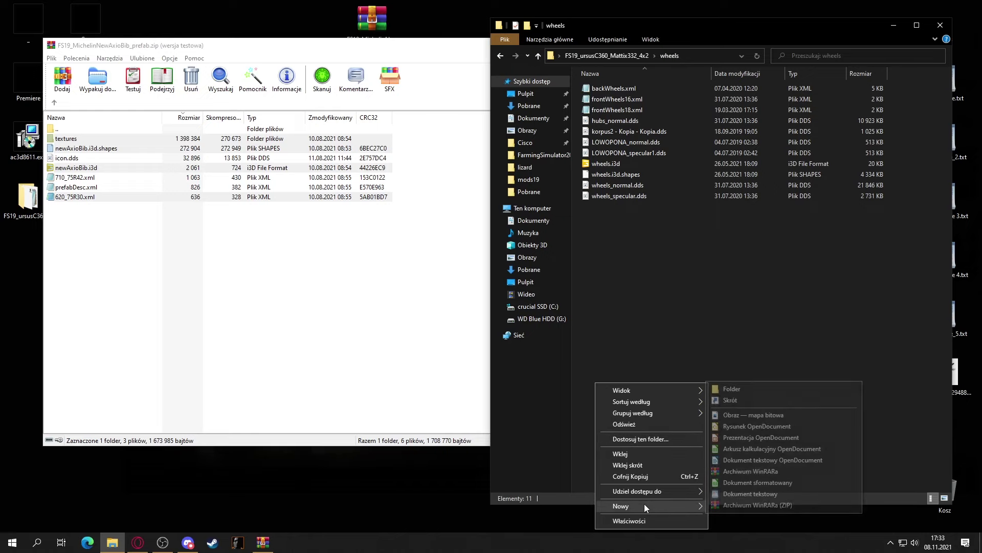
{"action": "left_click", "coordinate": [723, 390]}
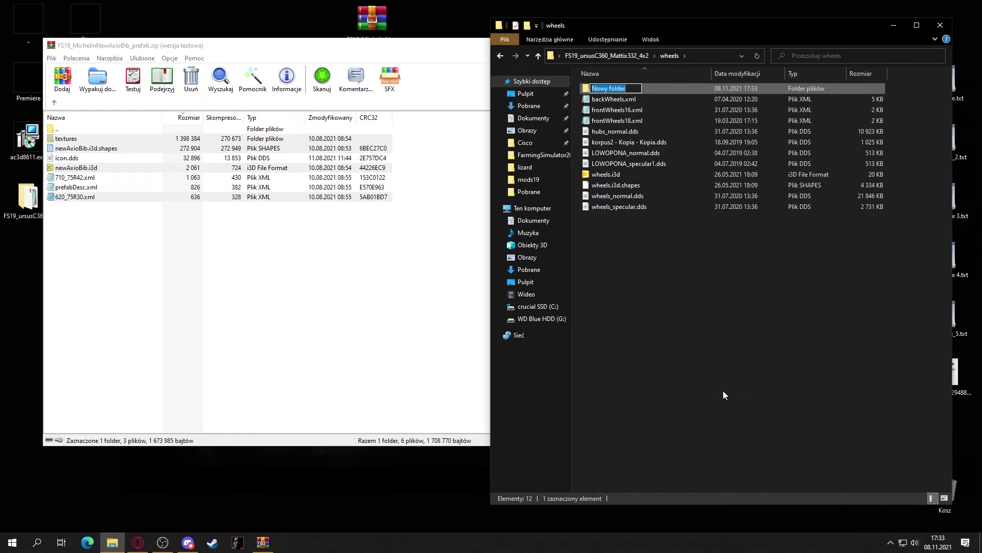
{"action": "type", "text": "P"}
{"action": "key", "text": "Return"}
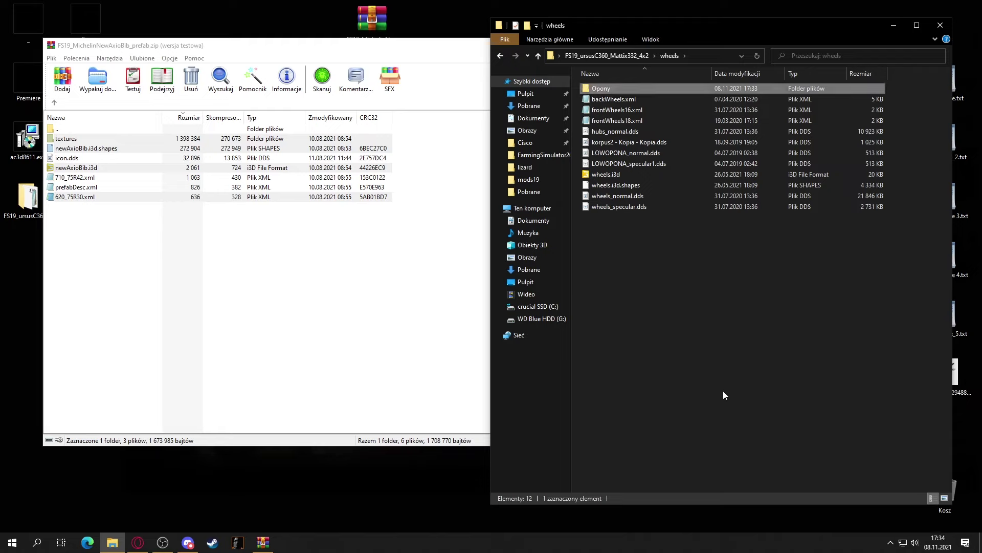
Move the Opony folder from wheels up into the main FS19_ursusC360_Mattix332_4x2 folder
{"action": "left_click", "coordinate": [635, 56]}
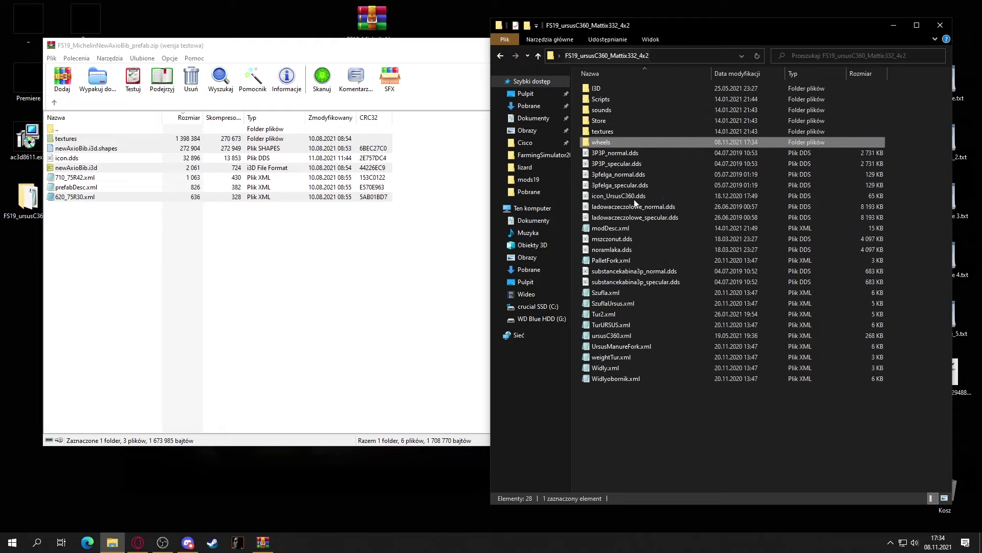
{"action": "left_click", "coordinate": [655, 282]}
{"action": "left_click", "coordinate": [698, 449]}
{"action": "key", "text": "ctrl+v"}
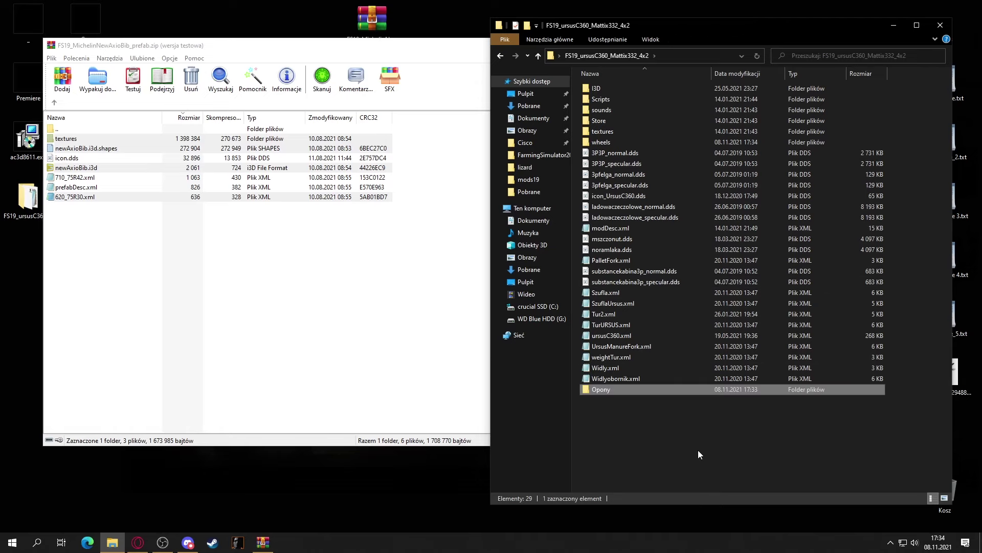
{"action": "left_click", "coordinate": [646, 449]}
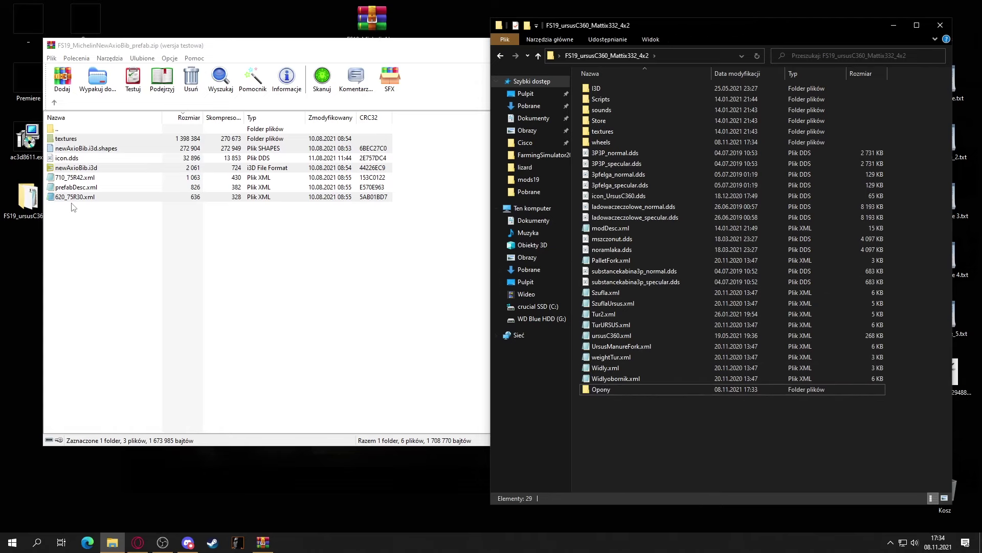
Extract the selected tire files from the archive into the Opony folder and open that folder
{"action": "left_click_drag", "start_coordinate": [73, 197], "coordinate": [652, 476]}
{"action": "left_click_drag", "start_coordinate": [727, 398], "coordinate": [727, 390]}
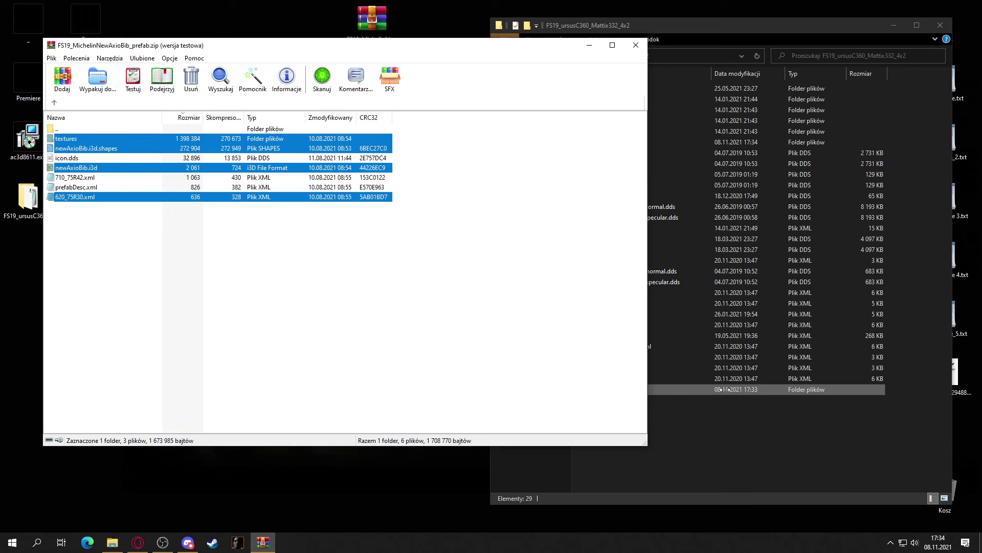
{"action": "double_click", "coordinate": [616, 389]}
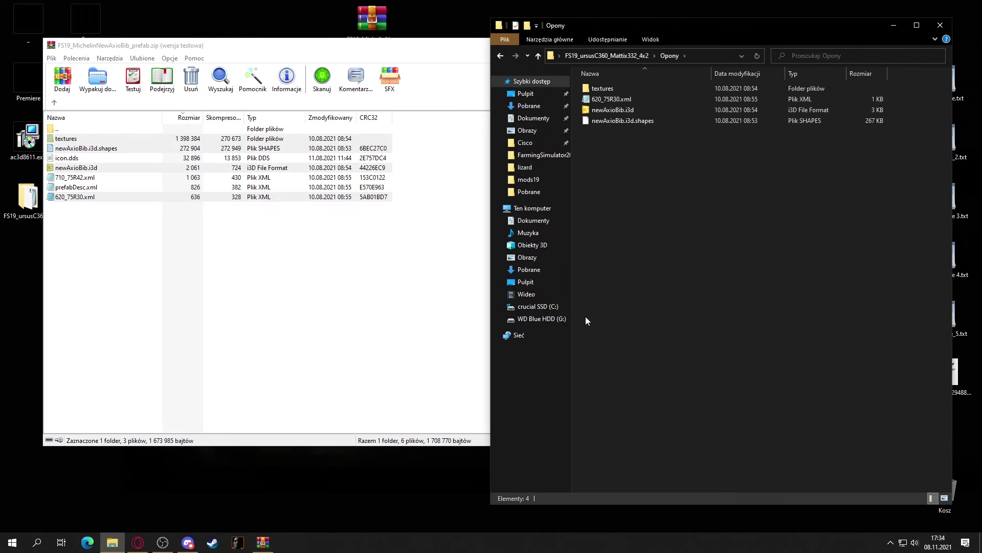
Look into the textures folder, return to Opony, and open newAxioBib.i3d in Notepad++
{"action": "double_click", "coordinate": [618, 88]}
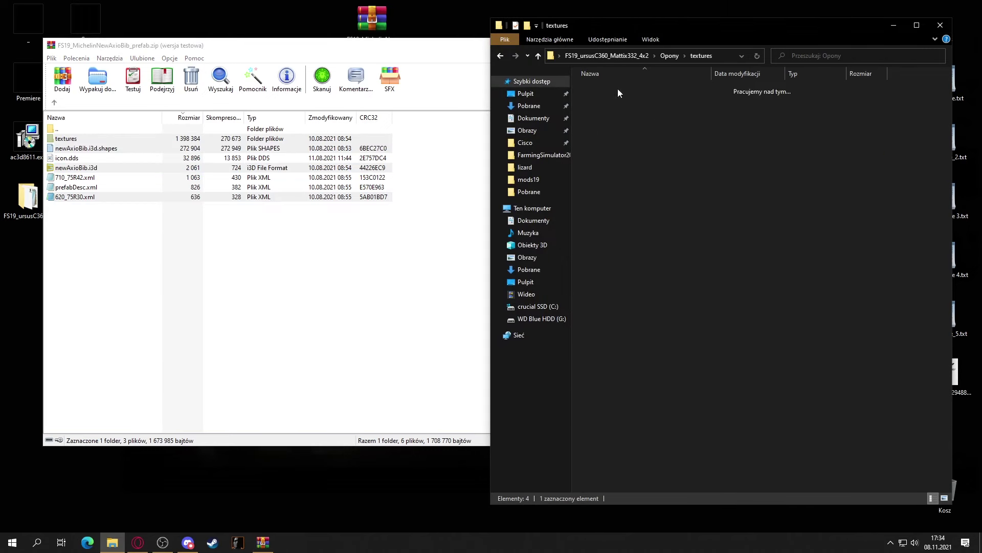
{"action": "left_click", "coordinate": [499, 56]}
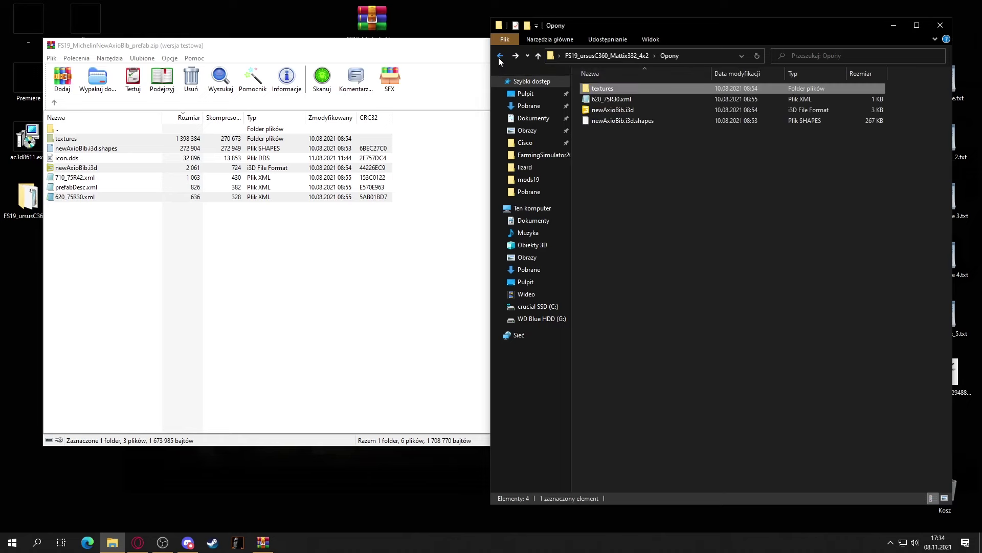
{"action": "right_click", "coordinate": [610, 112]}
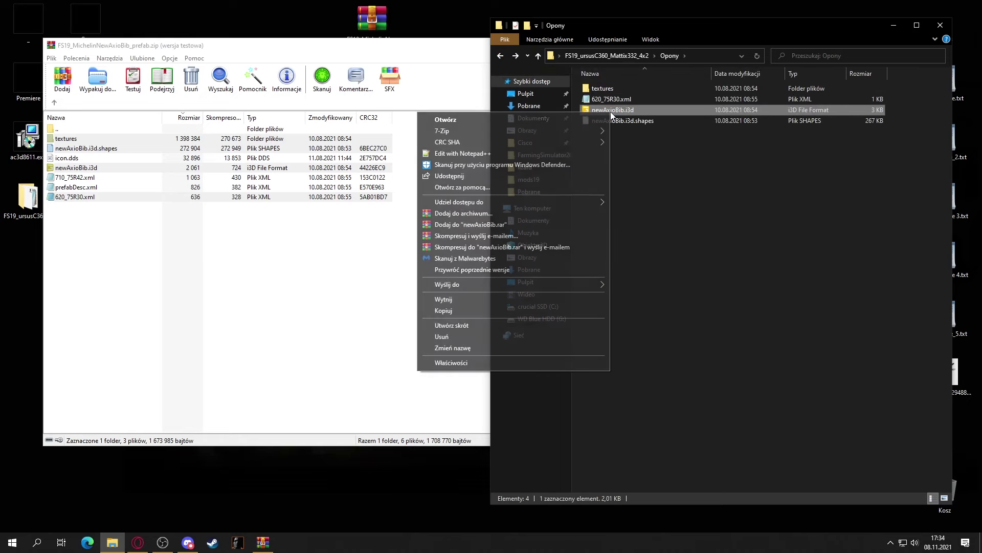
{"action": "left_click", "coordinate": [468, 158]}
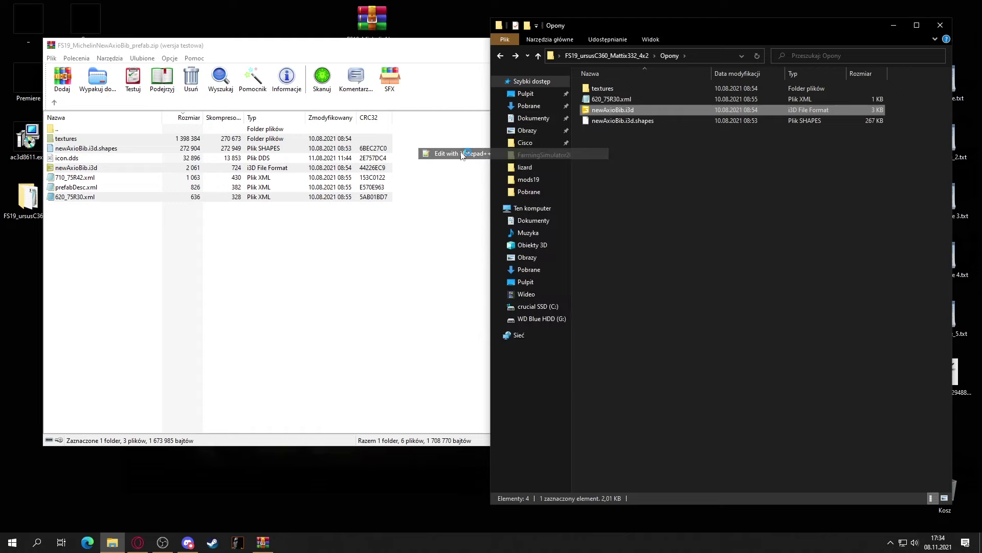
{"action": "left_click_drag", "start_coordinate": [516, 6], "coordinate": [547, 180]}
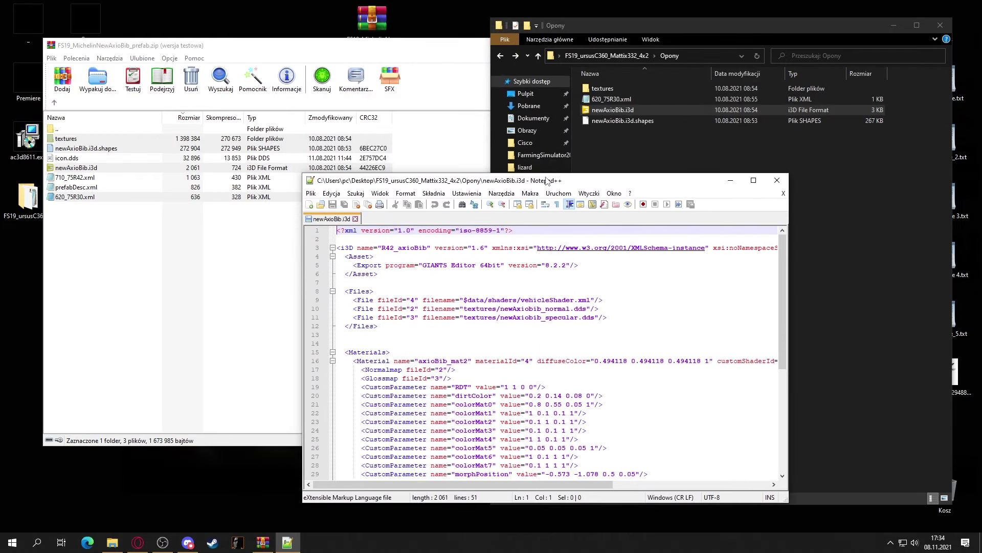
Remove the textures/ prefix from the newAxiobib_normal.dds and newAxiobib_specular.dds paths, save newAxioBib.i3d and close it
{"action": "left_click", "coordinate": [463, 309]}
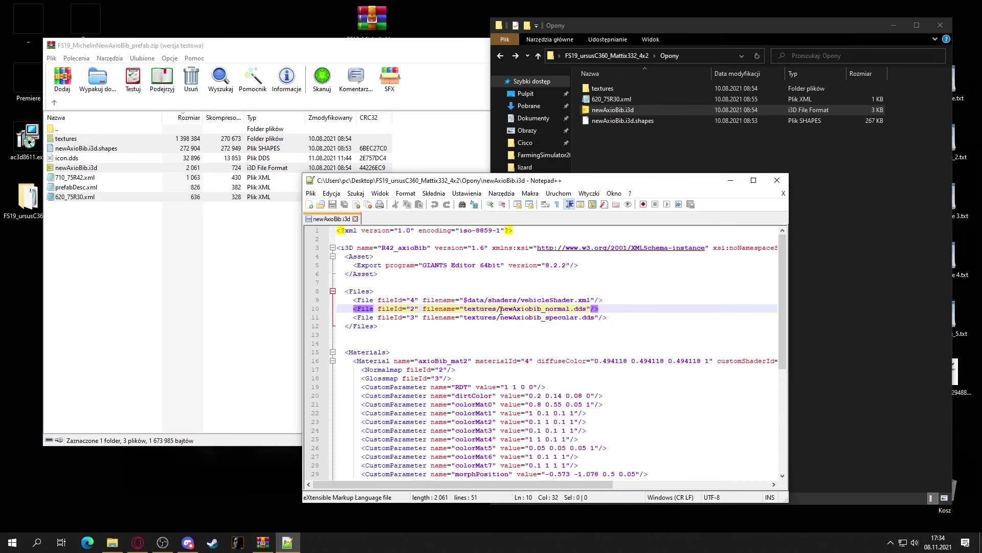
{"action": "left_click_drag", "start_coordinate": [500, 308], "coordinate": [461, 317]}
{"action": "key", "text": "BackSpace"}
{"action": "key", "text": "BackSpace"}
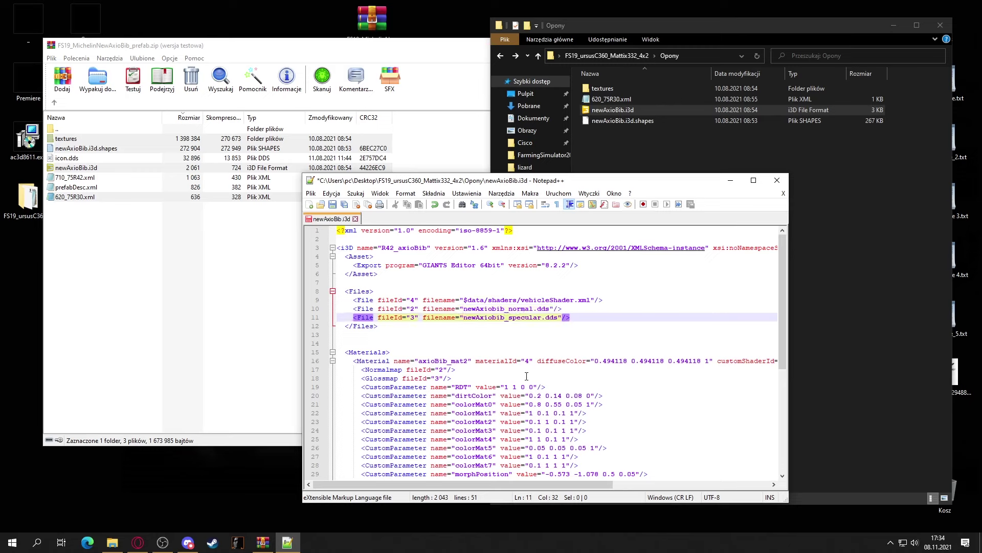
{"action": "key", "text": "ctrl+s"}
{"action": "left_click", "coordinate": [777, 180]}
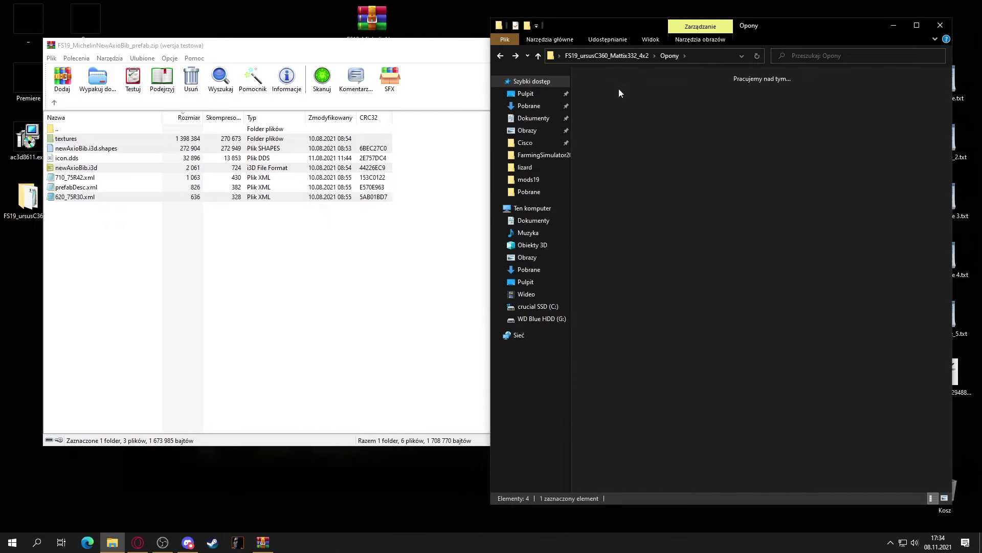
Move newAxiobib_normal.dds and newAxiobib_specular.dds from the textures subfolder up into the Opony folder
{"action": "double_click", "coordinate": [619, 88]}
{"action": "left_click", "coordinate": [607, 109]}
{"action": "left_click", "coordinate": [678, 72], "text": "ctrl"}
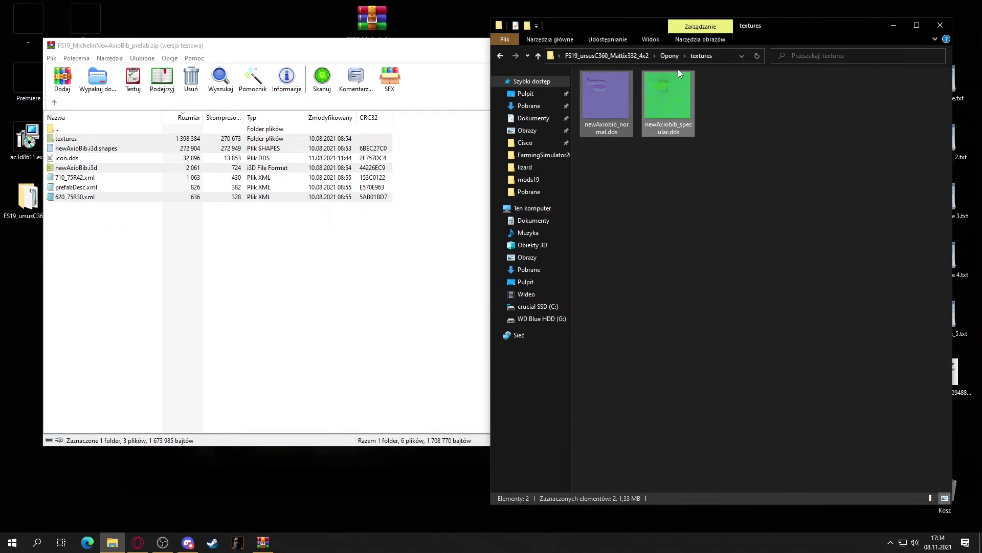
{"action": "key", "text": "ctrl+x"}
{"action": "key", "text": "alt+Up"}
{"action": "key", "text": "ctrl+v"}
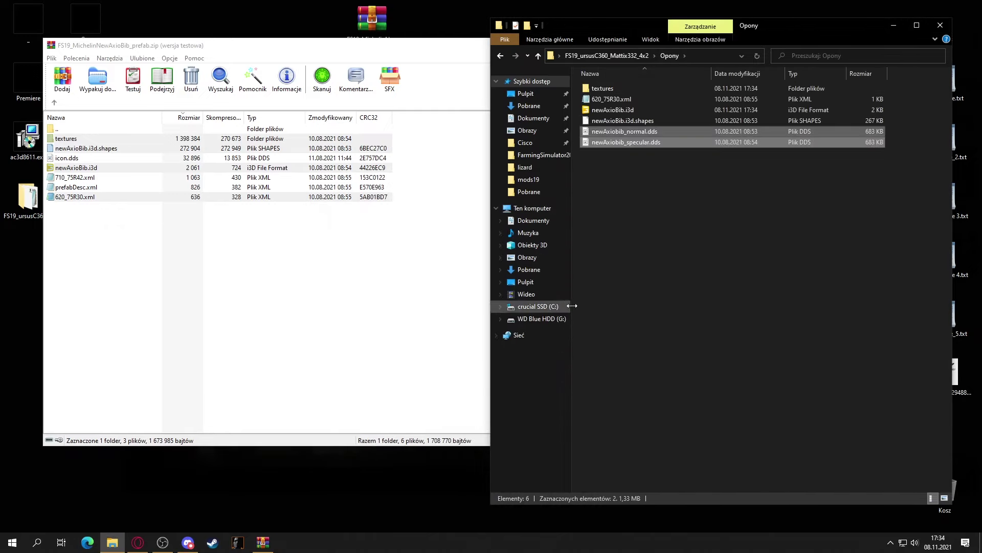
Open newAxioBib.i3d in GIANTS Editor to check the tire model and console, and close the editor and the archive window
{"action": "left_click", "coordinate": [616, 109]}
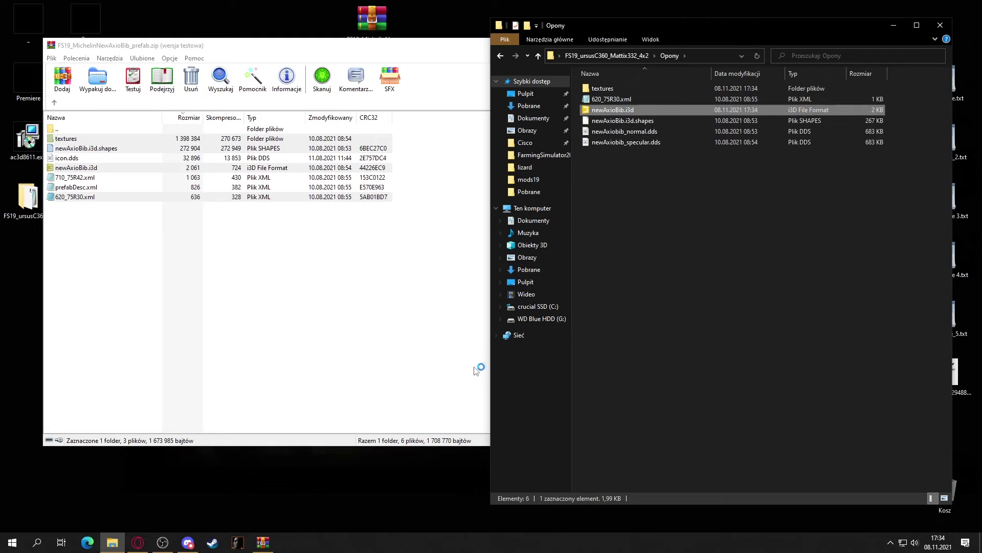
{"action": "left_click", "coordinate": [511, 333]}
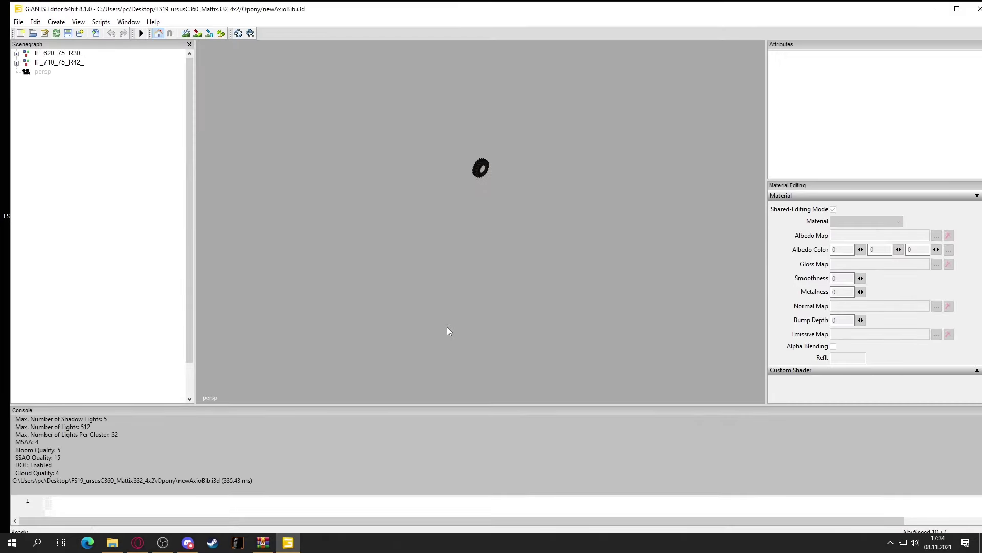
{"action": "left_click_drag", "start_coordinate": [430, 215], "coordinate": [409, 243]}
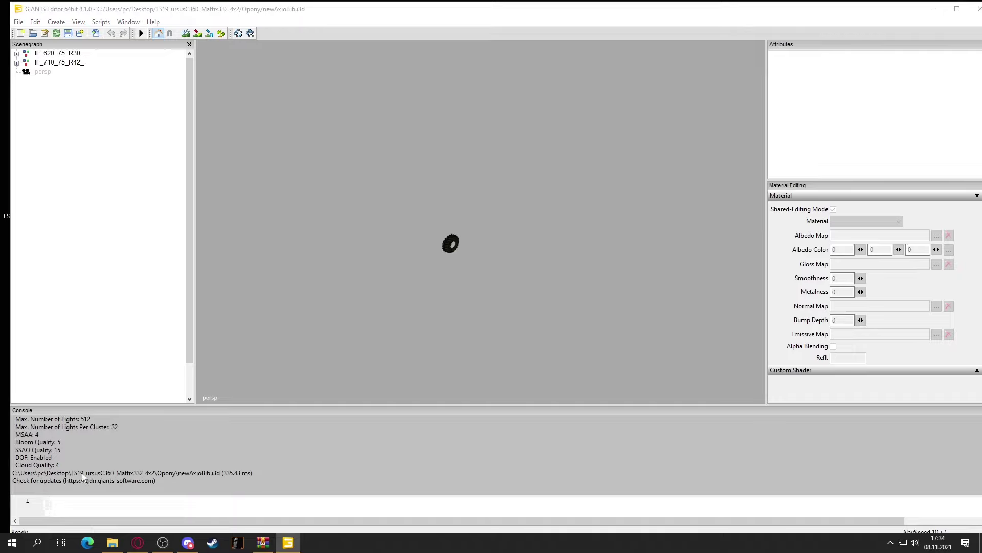
{"action": "left_click", "coordinate": [176, 52]}
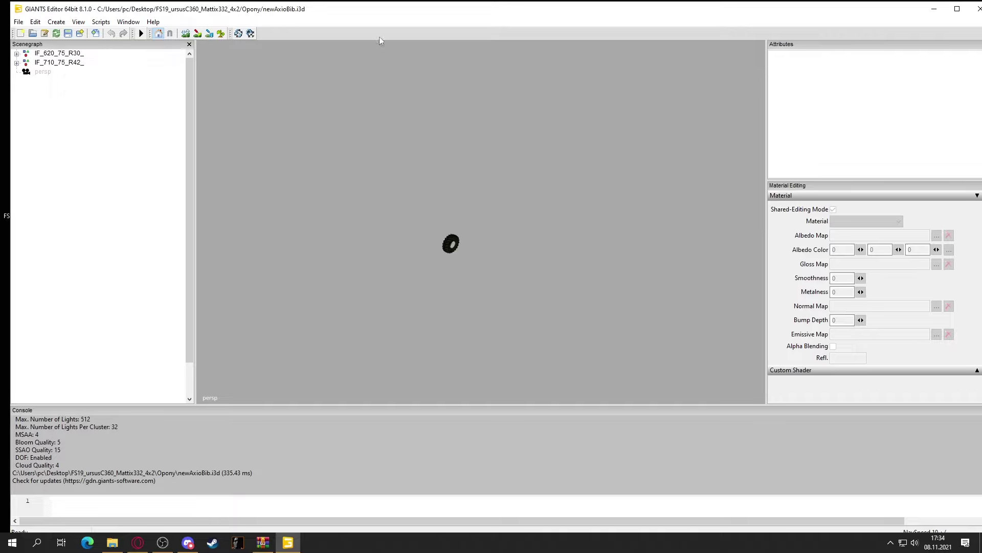
{"action": "left_click", "coordinate": [976, 6]}
{"action": "left_click", "coordinate": [567, 272]}
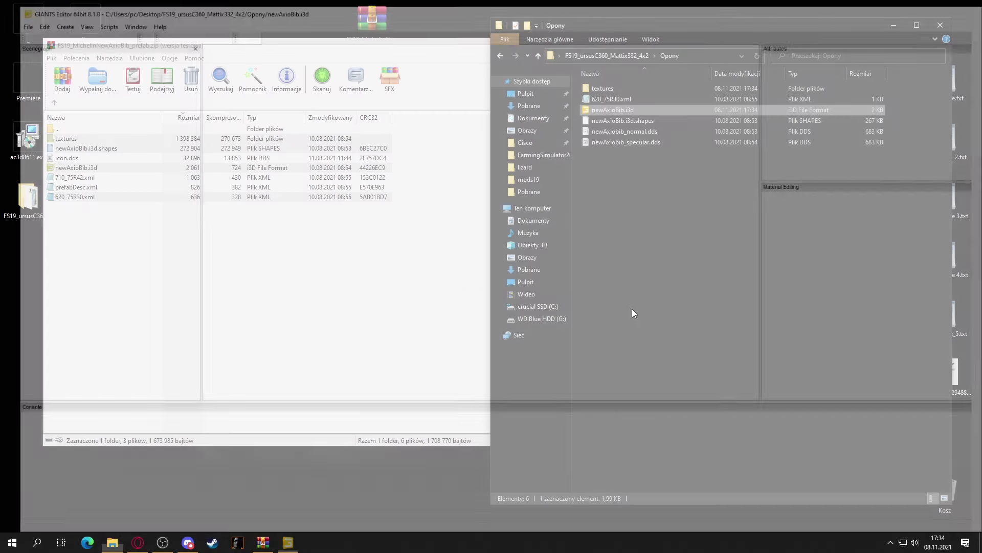
{"action": "left_click_drag", "start_coordinate": [670, 29], "coordinate": [636, 25]}
{"action": "key", "text": "Escape"}
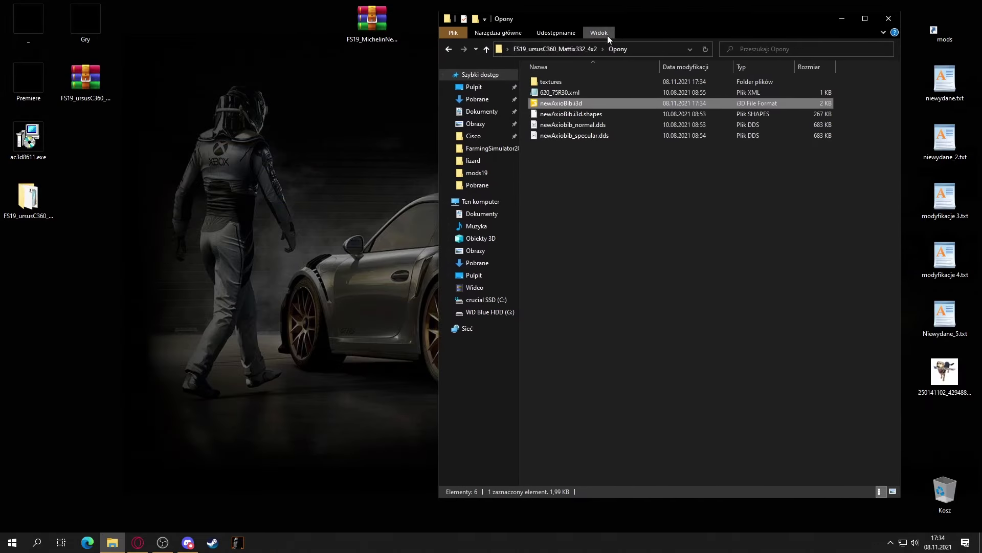
Open backWheels.xml from the mod's wheels folder in Notepad and move its window below the file list
{"action": "left_click", "coordinate": [575, 50]}
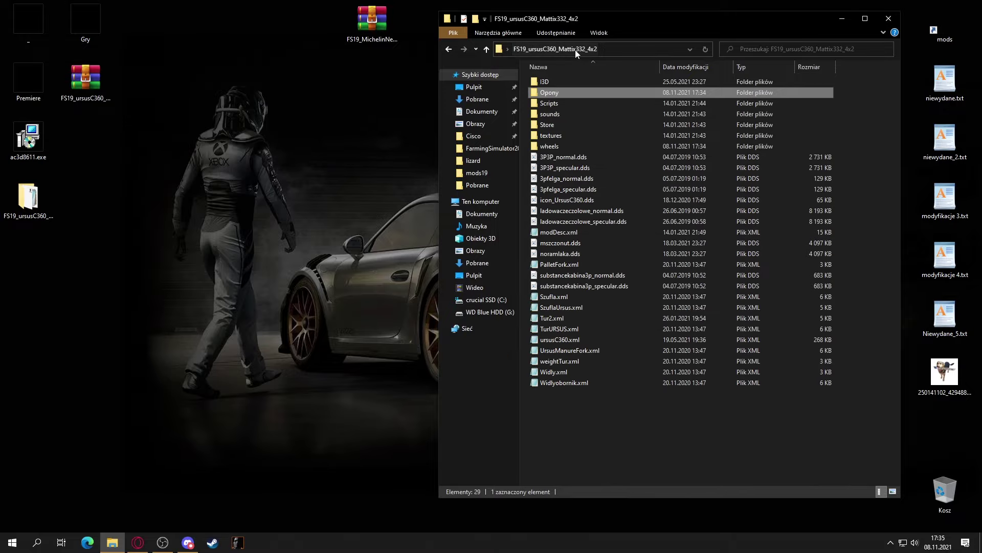
{"action": "double_click", "coordinate": [553, 147]}
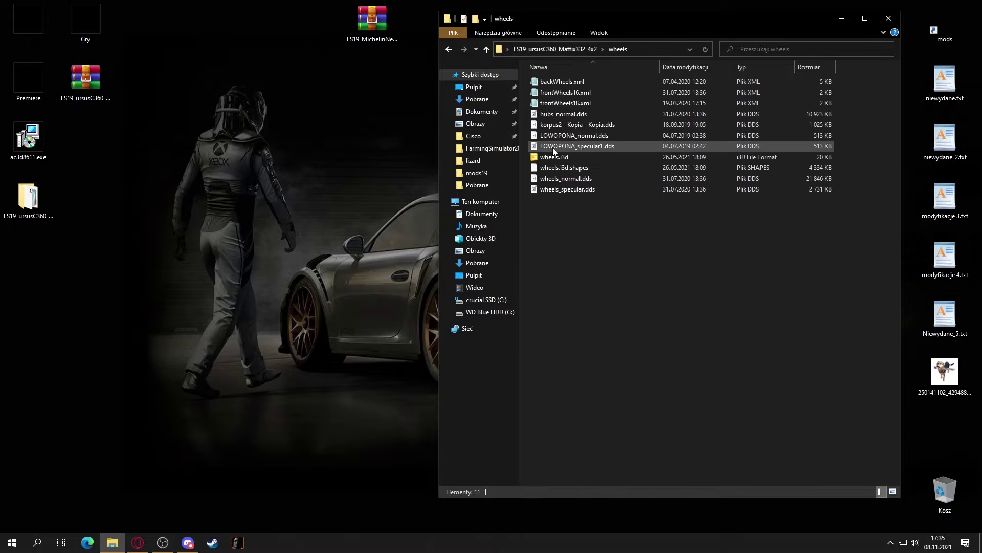
{"action": "double_click", "coordinate": [584, 81]}
{"action": "left_click_drag", "start_coordinate": [255, 10], "coordinate": [295, 211]}
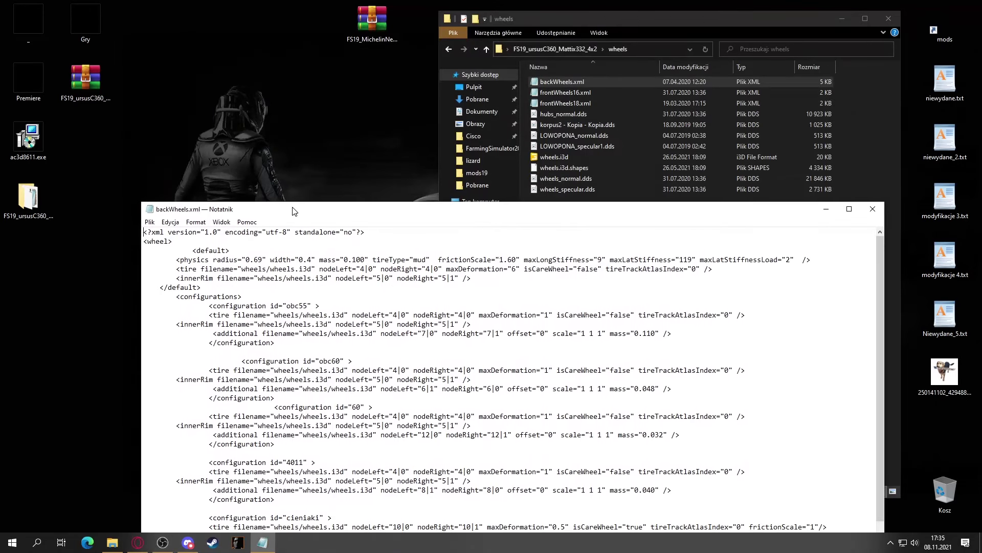
Return to the Opony folder, select newAxioBib.i3d and arrange the backWheels.xml window so both are in view
{"action": "left_click", "coordinate": [572, 48]}
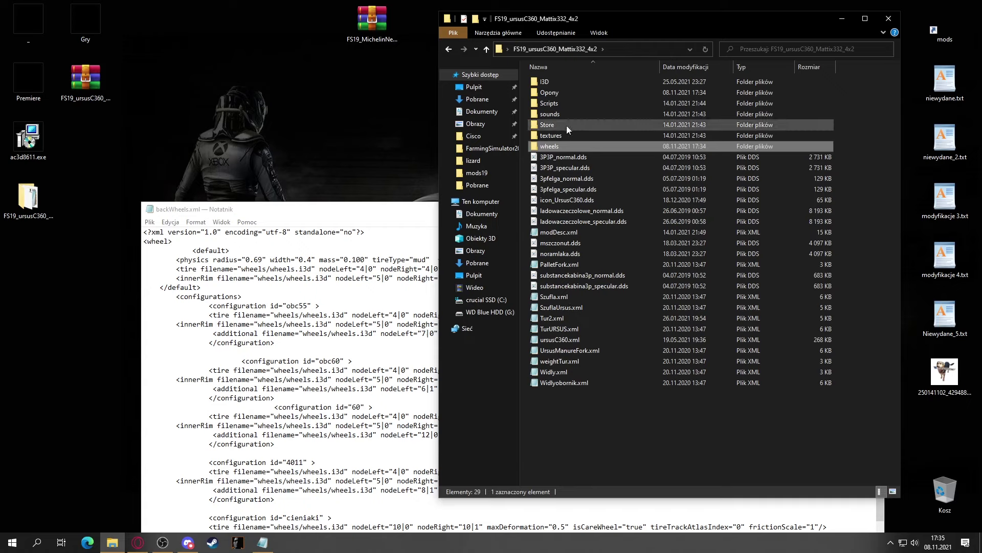
{"action": "double_click", "coordinate": [553, 94]}
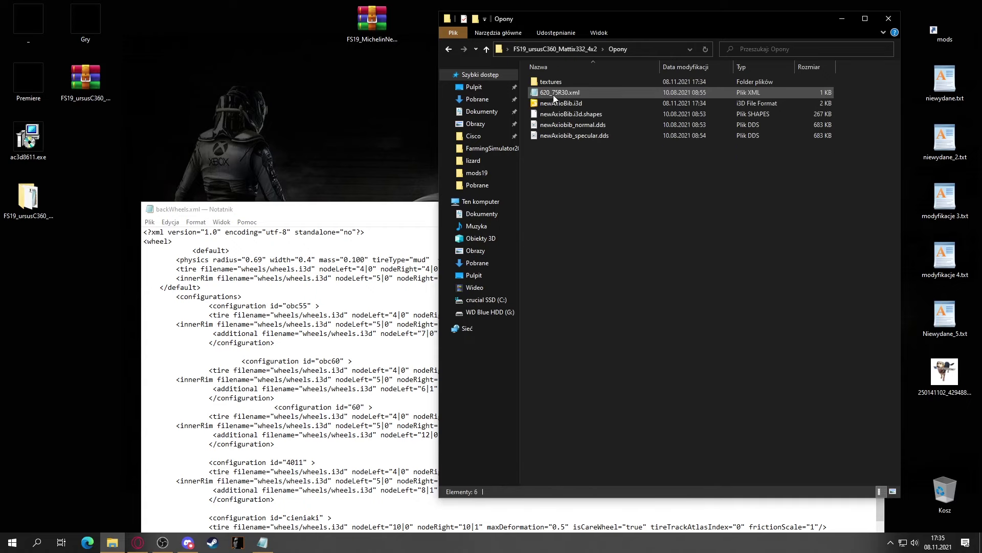
{"action": "left_click", "coordinate": [551, 104]}
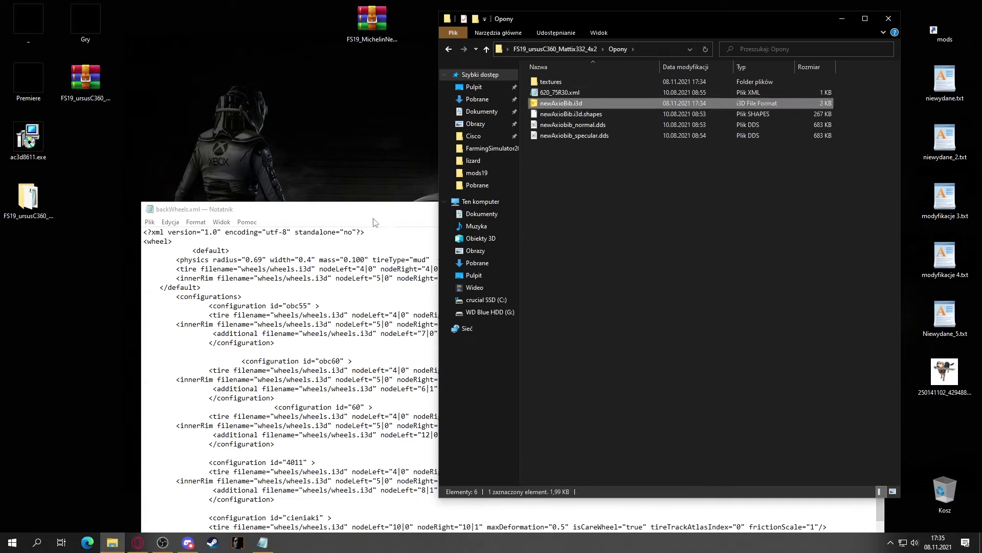
{"action": "left_click_drag", "start_coordinate": [341, 214], "coordinate": [268, 197]}
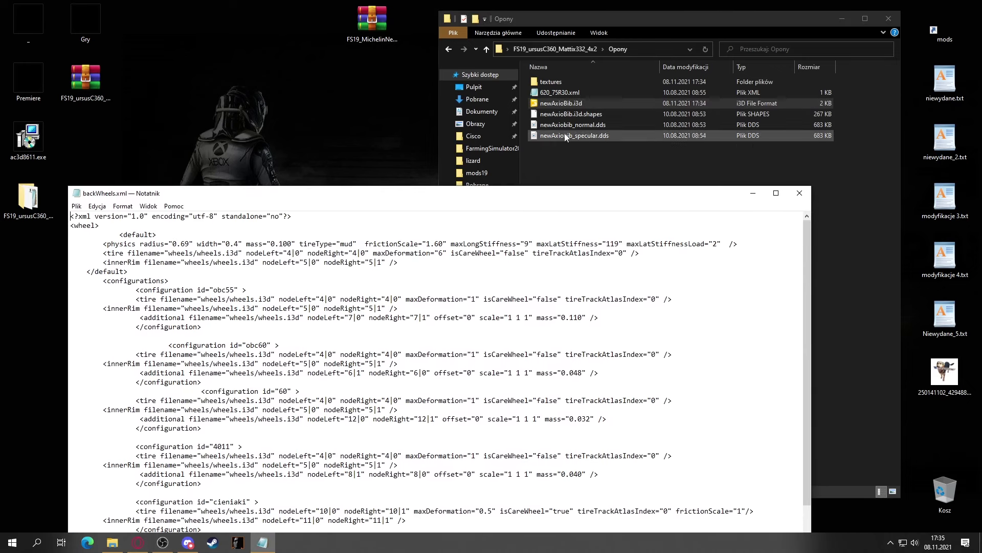
{"action": "left_click", "coordinate": [573, 106]}
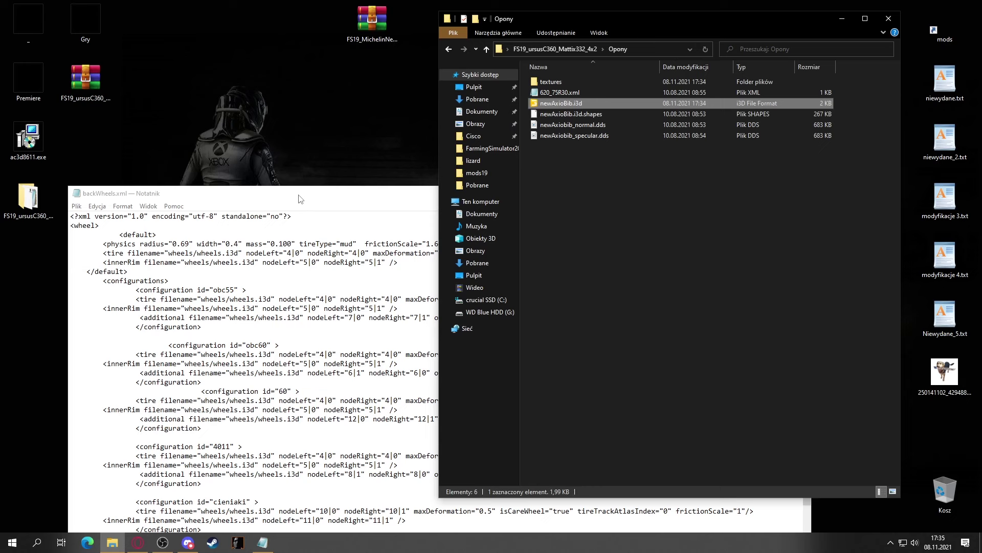
{"action": "left_click_drag", "start_coordinate": [301, 199], "coordinate": [285, 189]}
Copy the base name of the newAxioBib.i3d file, leaving the file itself unrenamed
{"action": "right_click", "coordinate": [567, 105]}
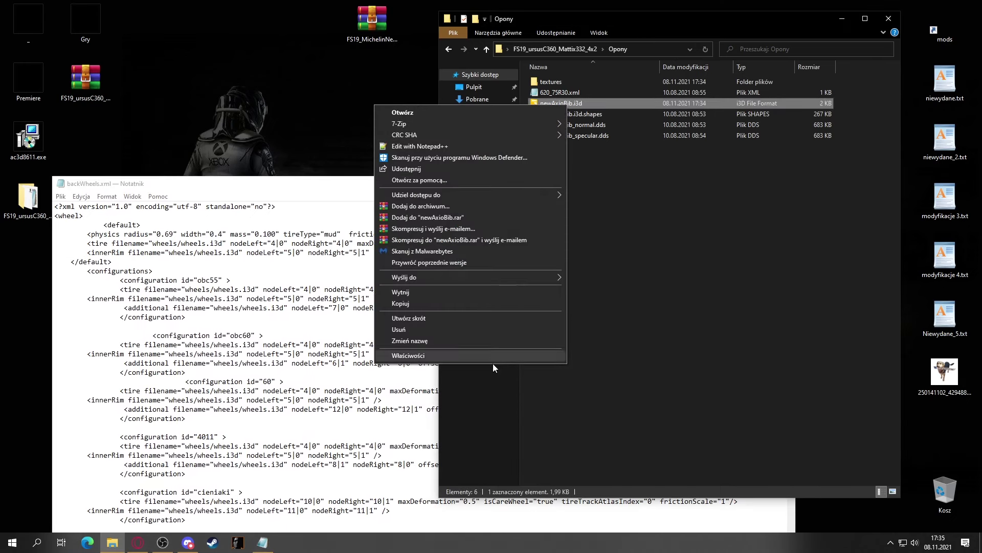
{"action": "left_click", "coordinate": [432, 339]}
{"action": "key", "text": "ctrl+c"}
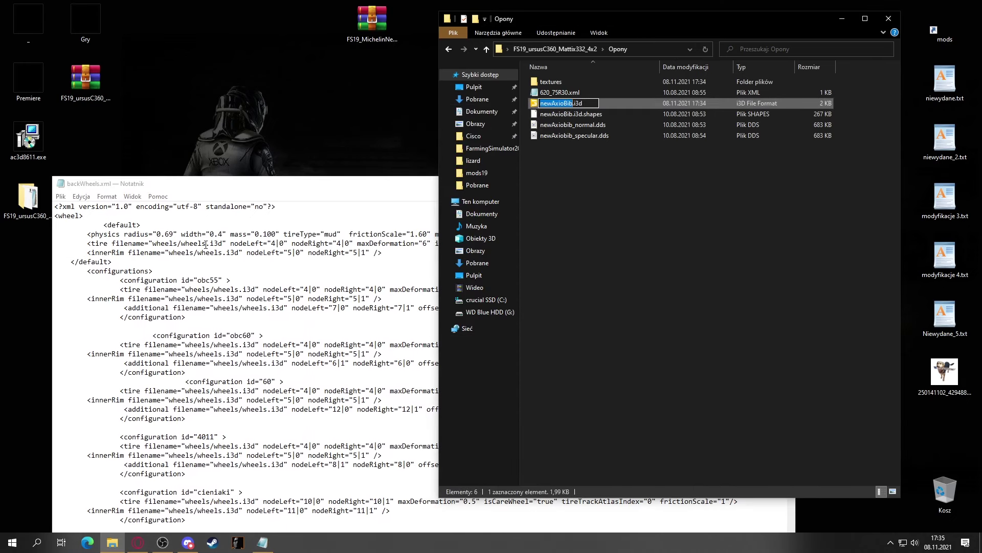
{"action": "left_click_drag", "start_coordinate": [205, 245], "coordinate": [177, 245]}
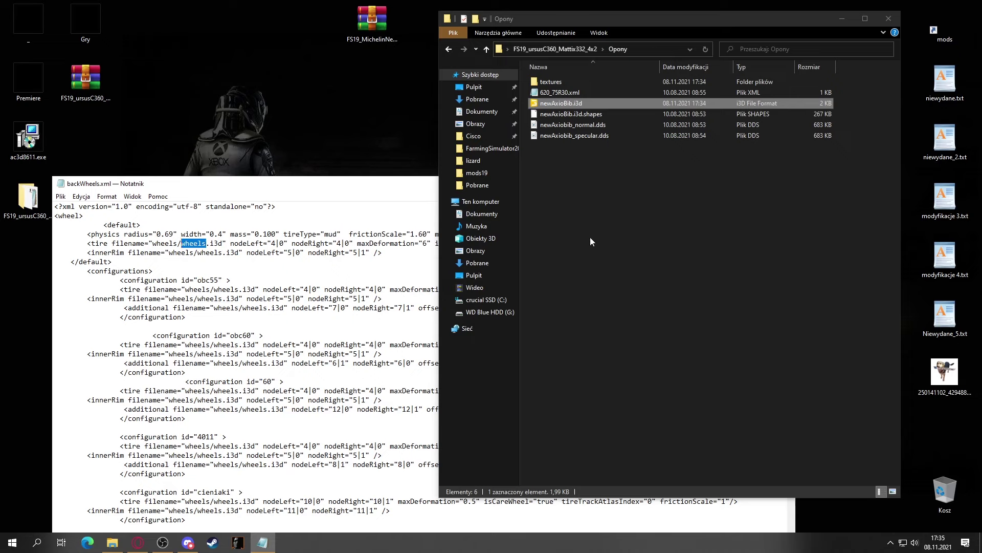
{"action": "right_click", "coordinate": [573, 104]}
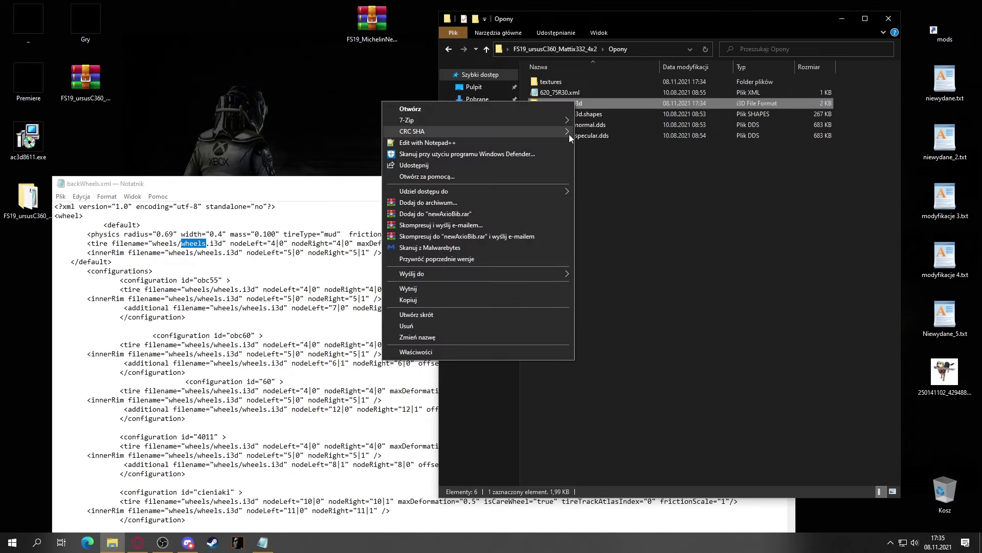
{"action": "left_click", "coordinate": [439, 338]}
{"action": "left_click", "coordinate": [619, 346]}
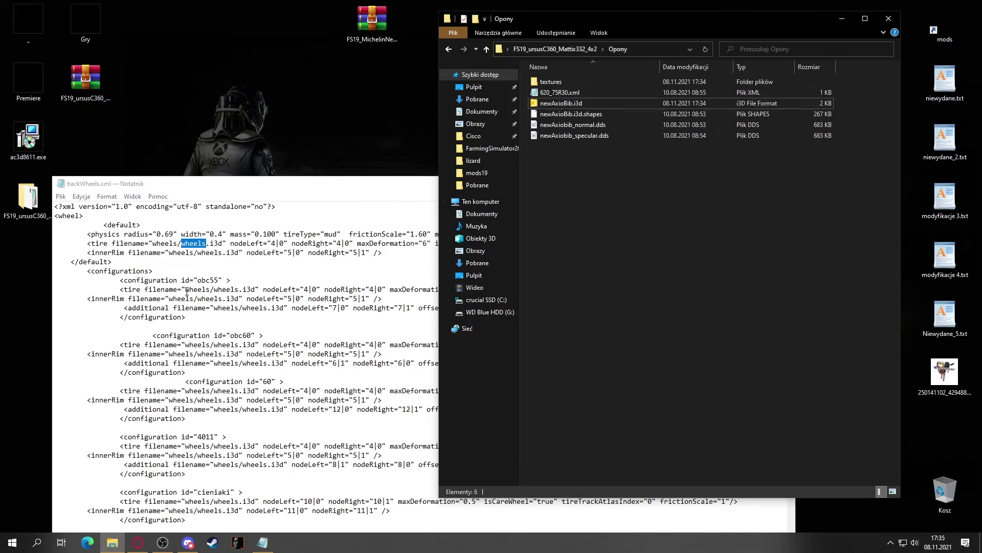
In backWheels.xml, replace the file name wheels with newAxioBib in the default tire's filename path
{"action": "left_click", "coordinate": [206, 245]}
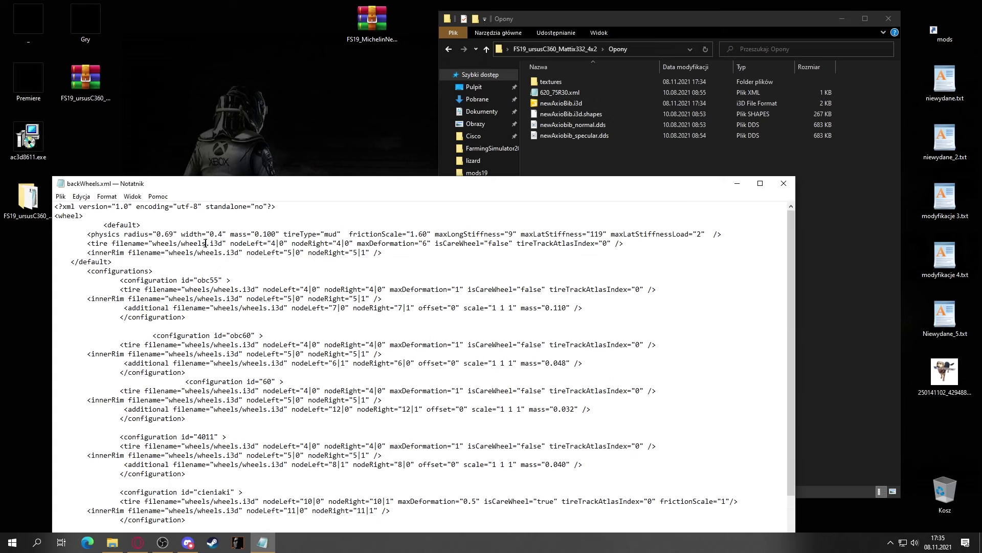
{"action": "left_click_drag", "start_coordinate": [231, 244], "coordinate": [110, 245]}
{"action": "left_click", "coordinate": [190, 245]}
{"action": "left_click_drag", "start_coordinate": [207, 244], "coordinate": [184, 245]}
{"action": "key", "text": "ctrl+v"}
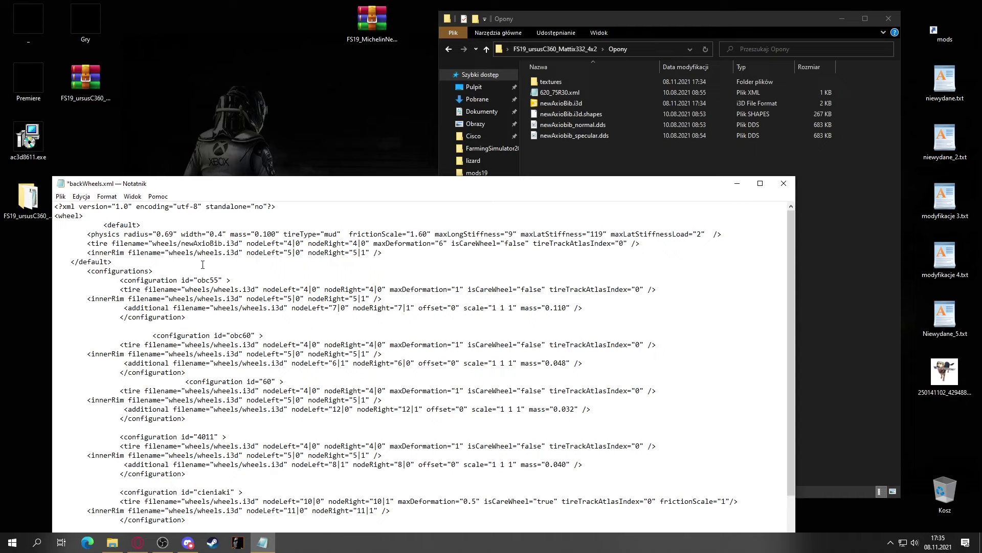
Change the folder in the default tire's path to Opony, making it Opony/newAxioBib.i3d, and review the edited path
{"action": "left_click_drag", "start_coordinate": [177, 244], "coordinate": [153, 247]}
{"action": "type", "text": "0"}
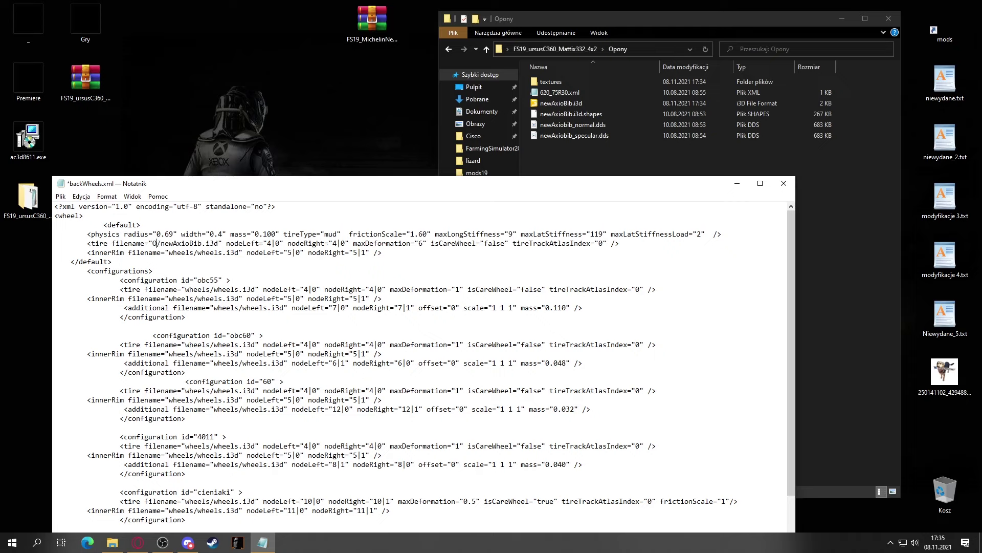
{"action": "type", "text": "pony"}
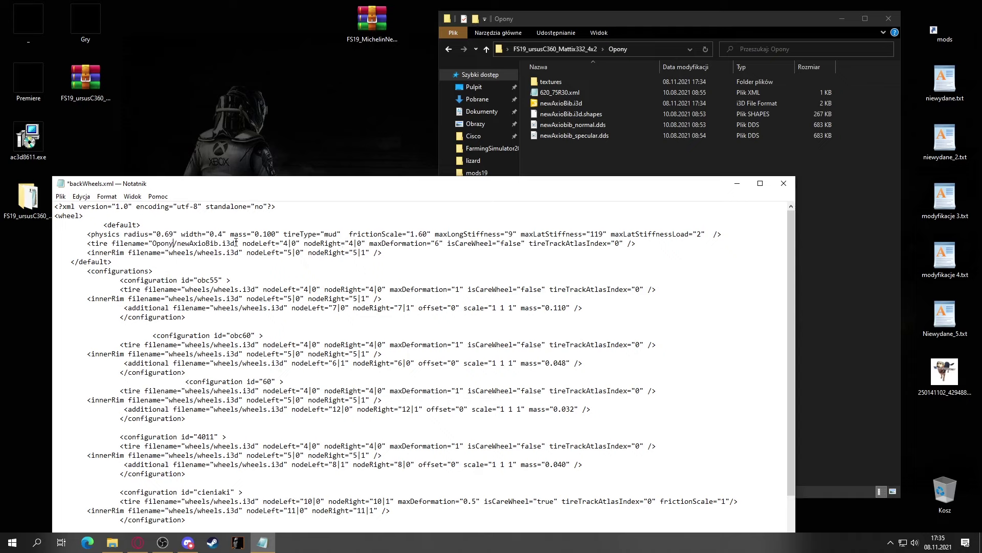
{"action": "left_click_drag", "start_coordinate": [236, 243], "coordinate": [153, 242]}
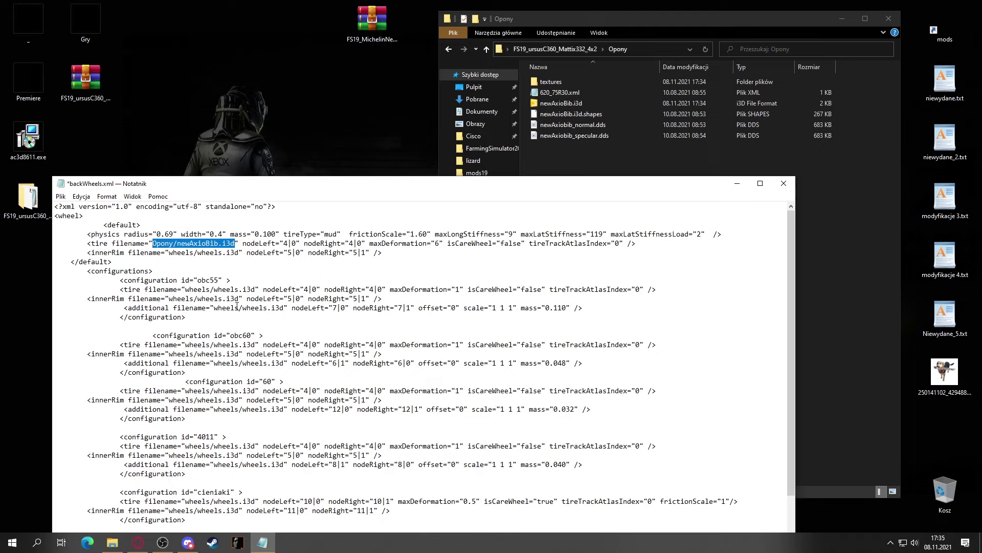
{"action": "left_click_drag", "start_coordinate": [238, 299], "coordinate": [188, 299]}
{"action": "left_click", "coordinate": [219, 264]}
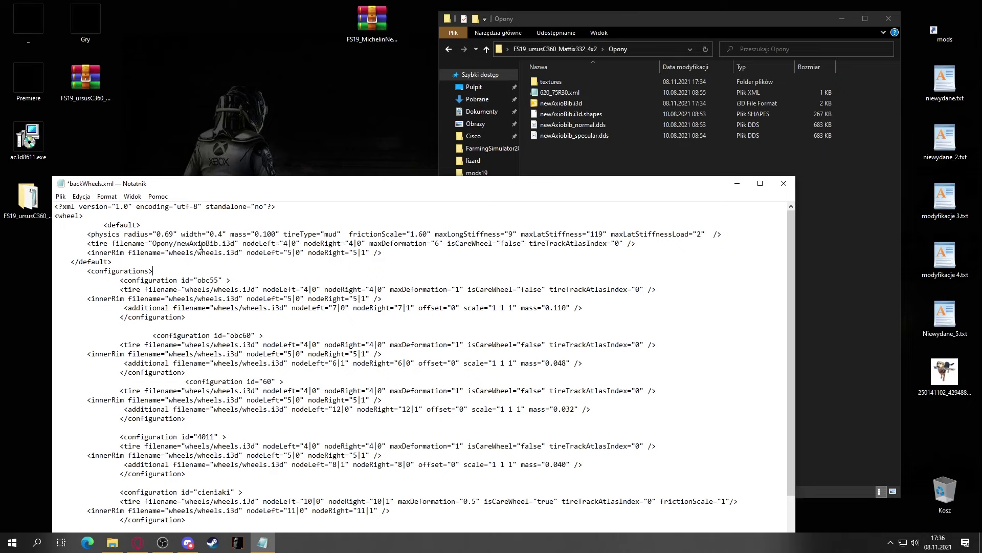
Open 620_75R30.xml from the Opony folder to check the original tire's node definitions, and close it
{"action": "left_click", "coordinate": [619, 159]}
{"action": "double_click", "coordinate": [564, 92]}
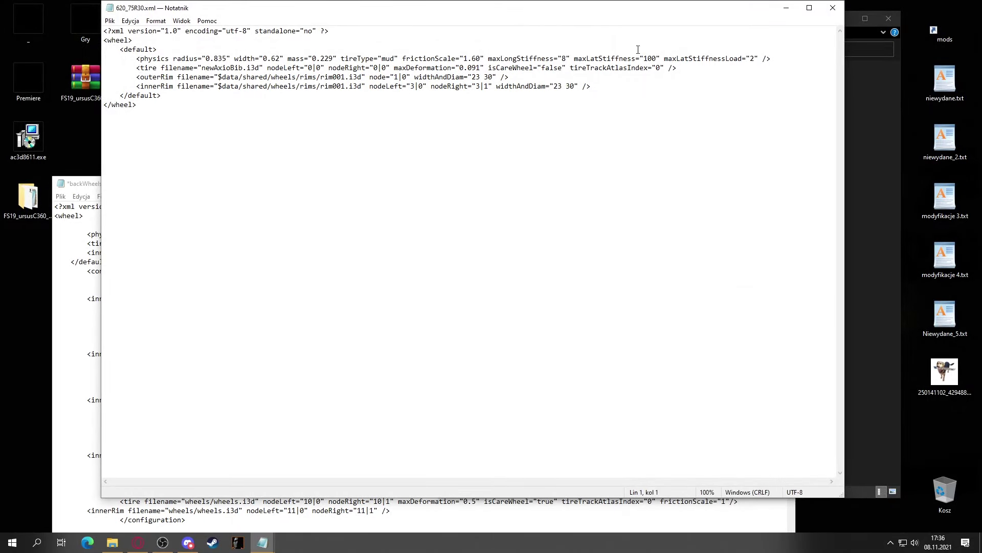
{"action": "left_click", "coordinate": [833, 8]}
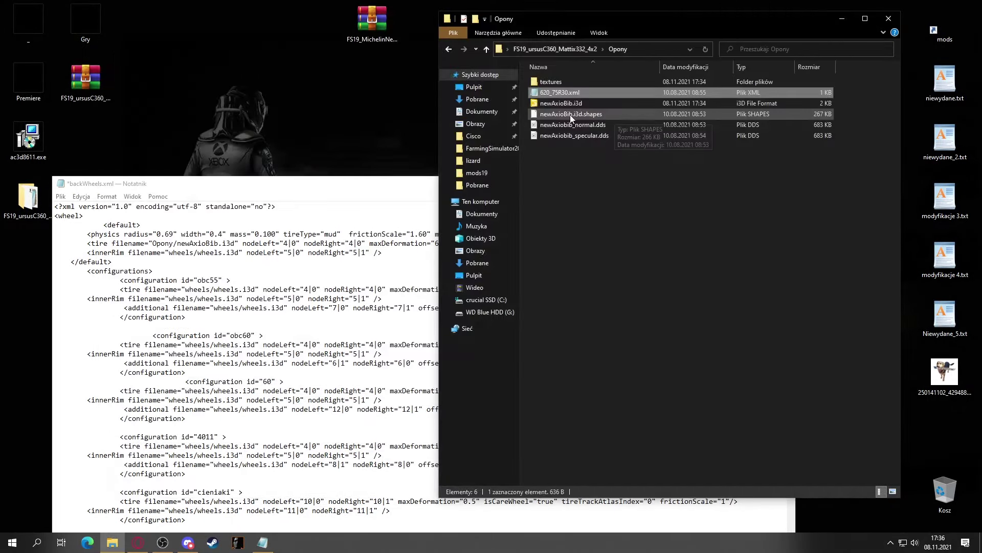
Open newAxioBib.i3d from the Opony folder in GIANTS Editor
{"action": "right_click", "coordinate": [545, 104]}
{"action": "left_click", "coordinate": [610, 127]}
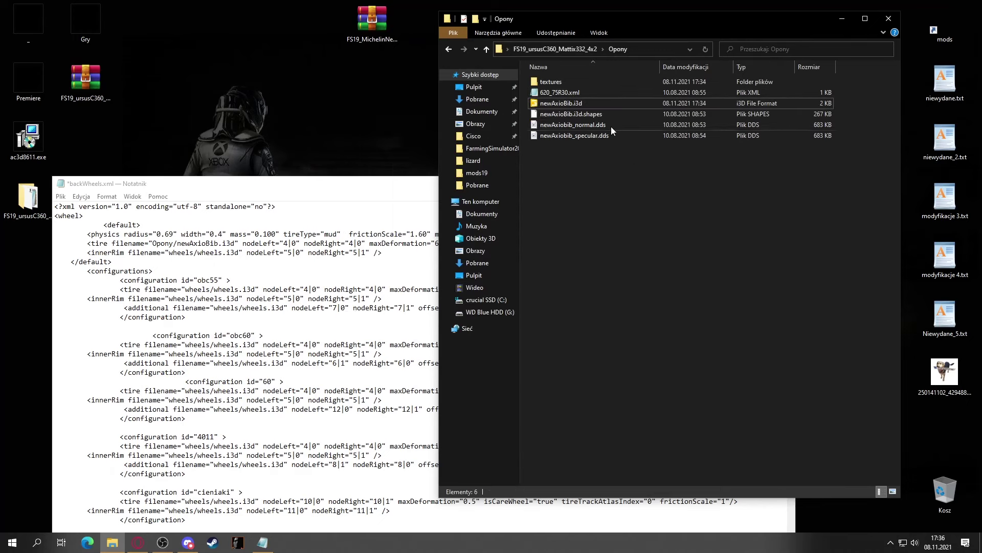
{"action": "double_click", "coordinate": [582, 104]}
{"action": "left_click", "coordinate": [484, 333]}
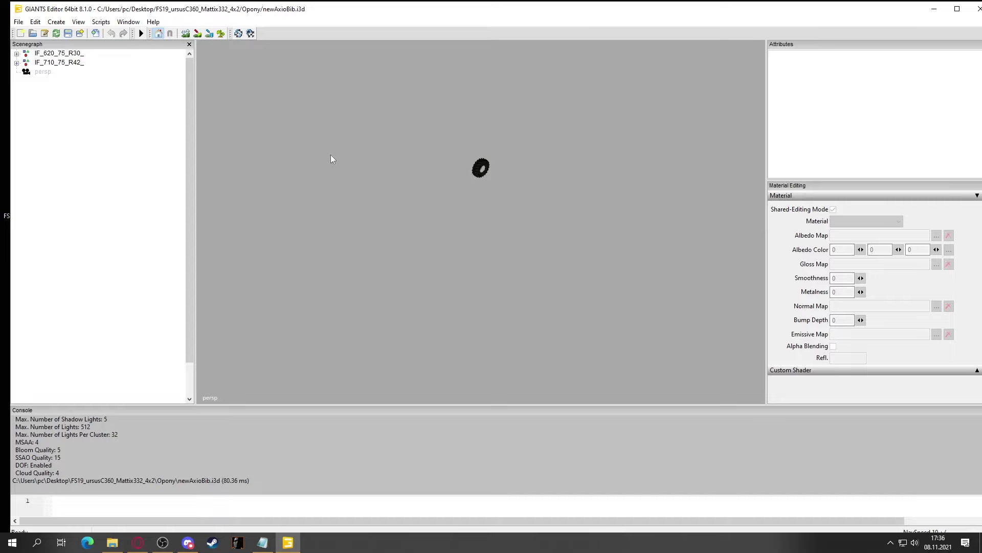
Examine the shape inside the IF_620_75_R30_ group up close to see which tire part it covers
{"action": "left_click", "coordinate": [17, 53]}
{"action": "left_click", "coordinate": [46, 62]}
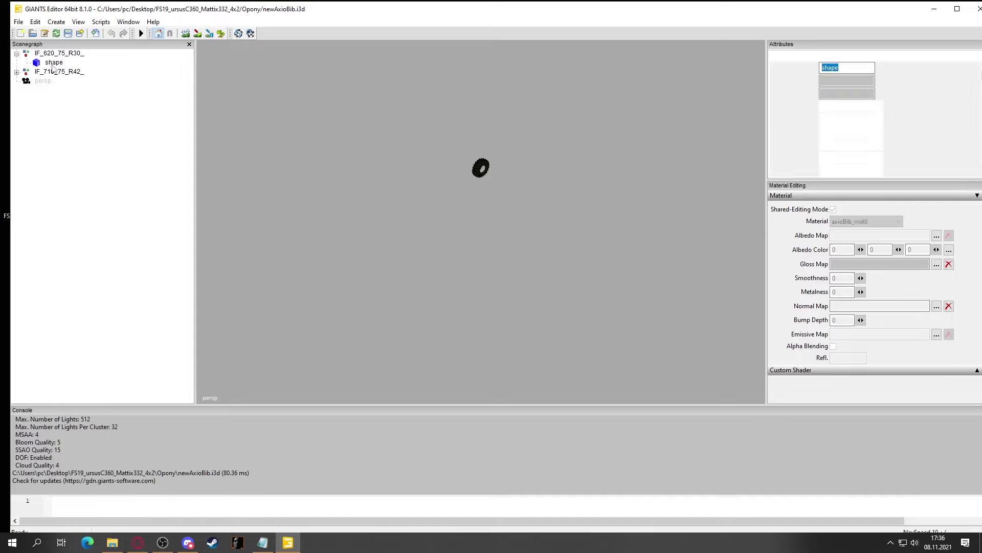
{"action": "left_click", "coordinate": [168, 57]}
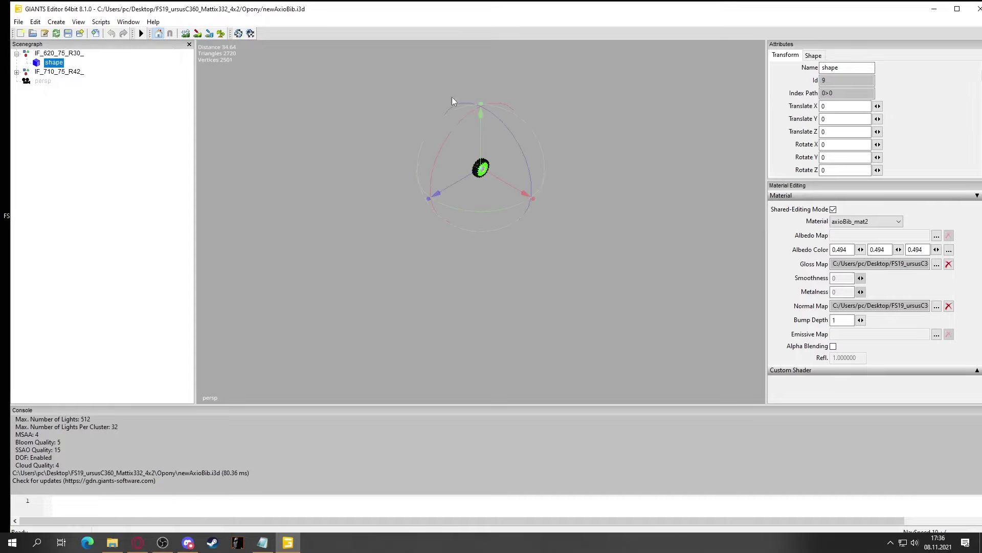
{"action": "scroll", "coordinate": [618, 203], "scroll_direction": "up", "scroll_amount": 4}
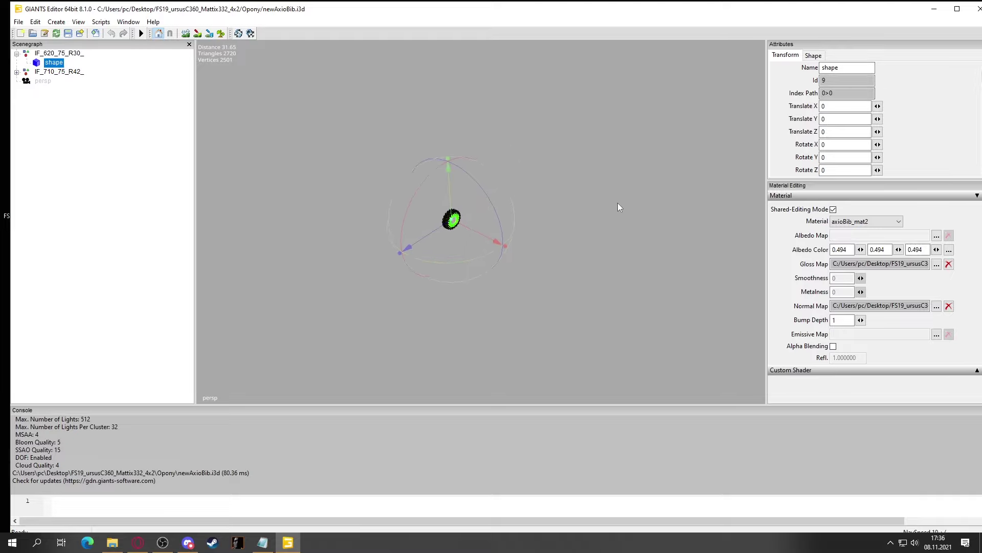
{"action": "scroll", "coordinate": [608, 206], "scroll_direction": "up", "scroll_amount": 15}
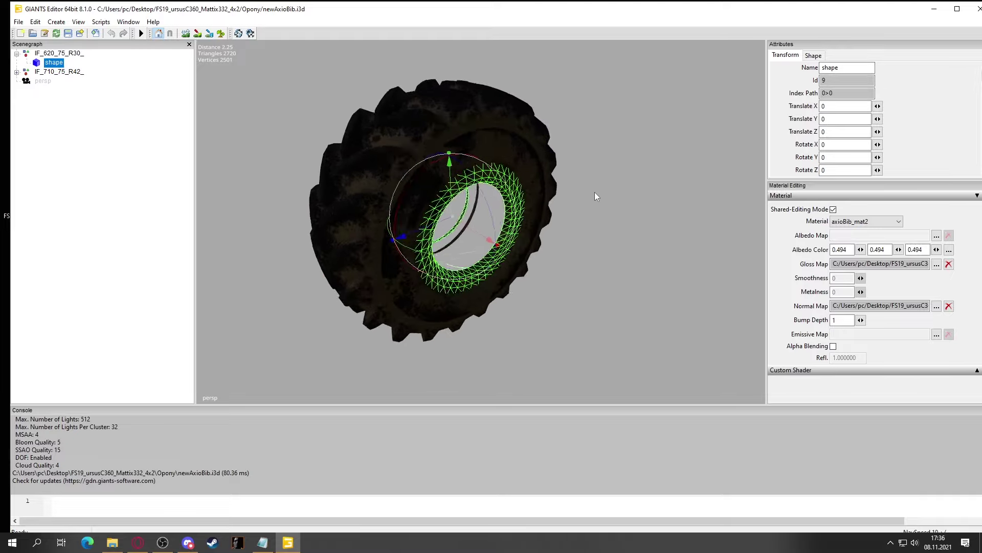
{"action": "scroll", "coordinate": [594, 193], "scroll_direction": "up", "scroll_amount": 3}
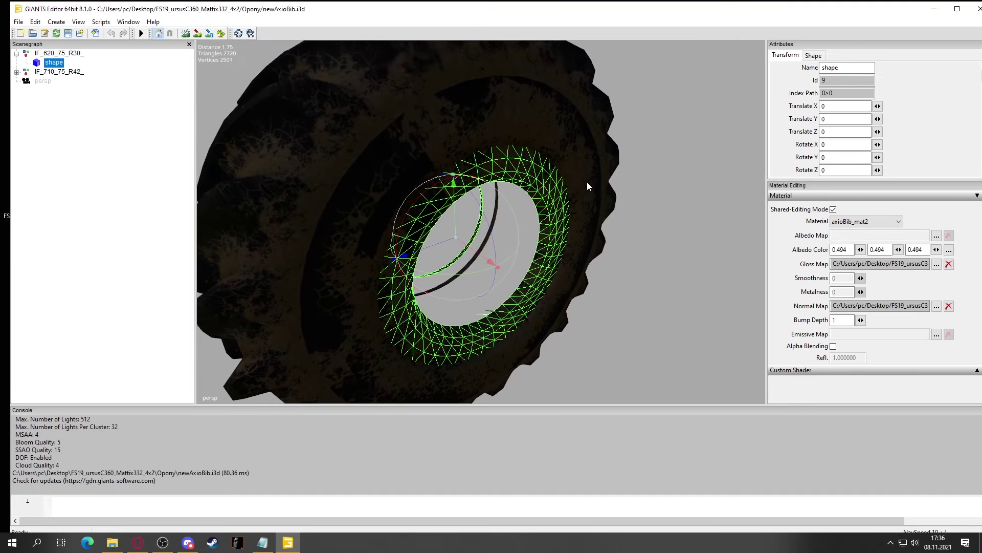
Select the shape inside the IF_710_75_R42_ group and copy its index path
{"action": "left_click", "coordinate": [60, 73]}
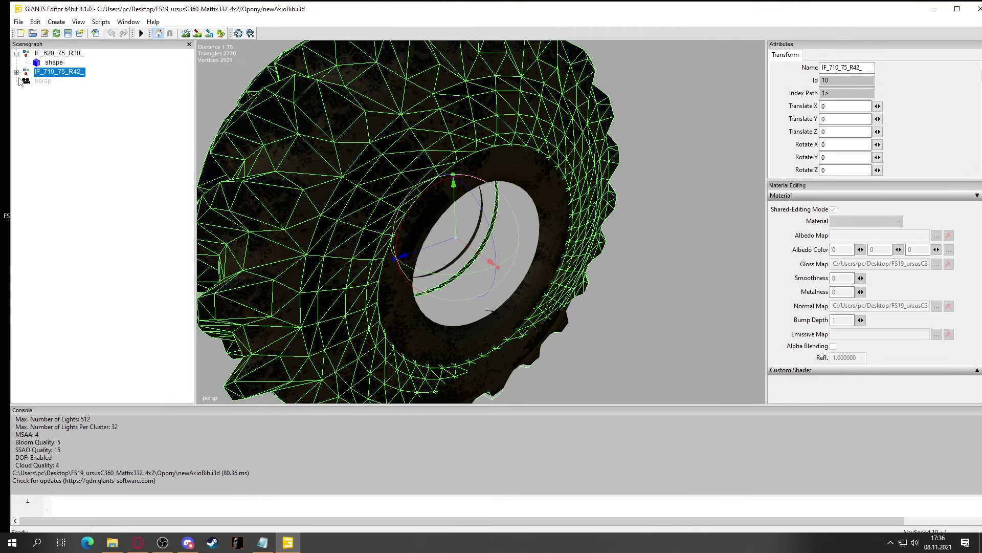
{"action": "left_click", "coordinate": [16, 72]}
{"action": "left_click", "coordinate": [51, 81]}
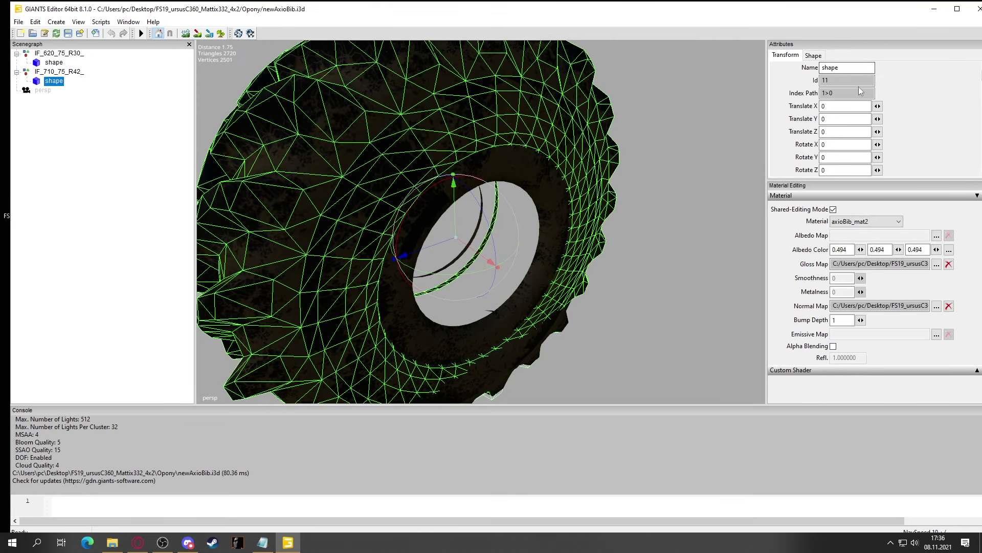
{"action": "left_click_drag", "start_coordinate": [834, 93], "coordinate": [821, 94]}
{"action": "key", "text": "ctrl+c"}
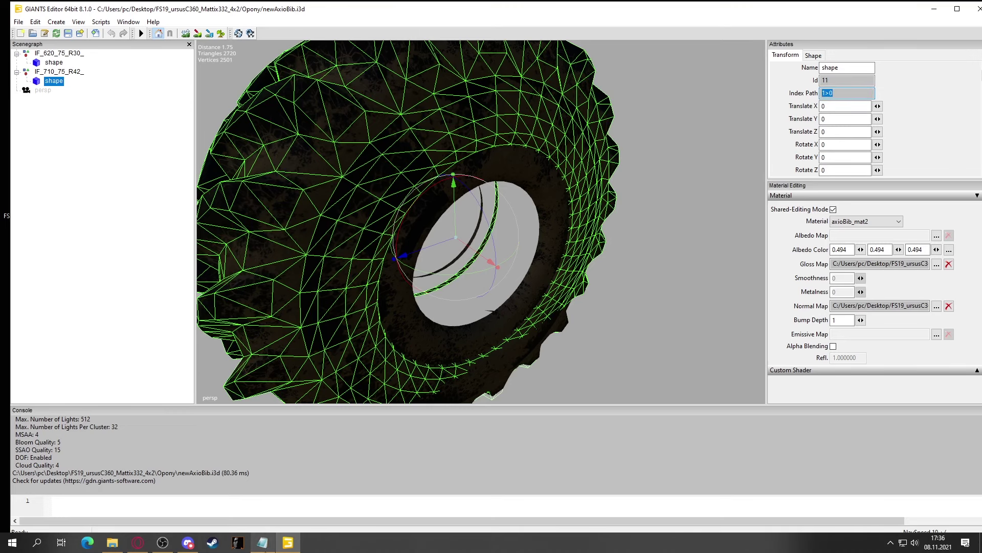
Switch to backWheels.xml in Notepad and set the default tire's nodeLeft and nodeRight to 1|0
{"action": "left_click", "coordinate": [262, 542]}
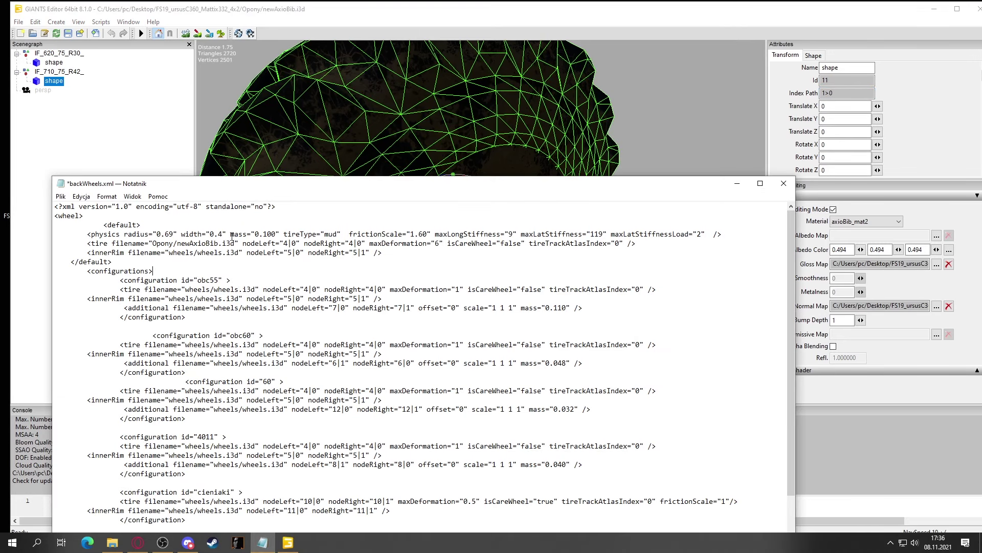
{"action": "left_click_drag", "start_coordinate": [298, 243], "coordinate": [284, 244]}
{"action": "key", "text": "ctrl+v"}
{"action": "key", "text": "BackSpace"}
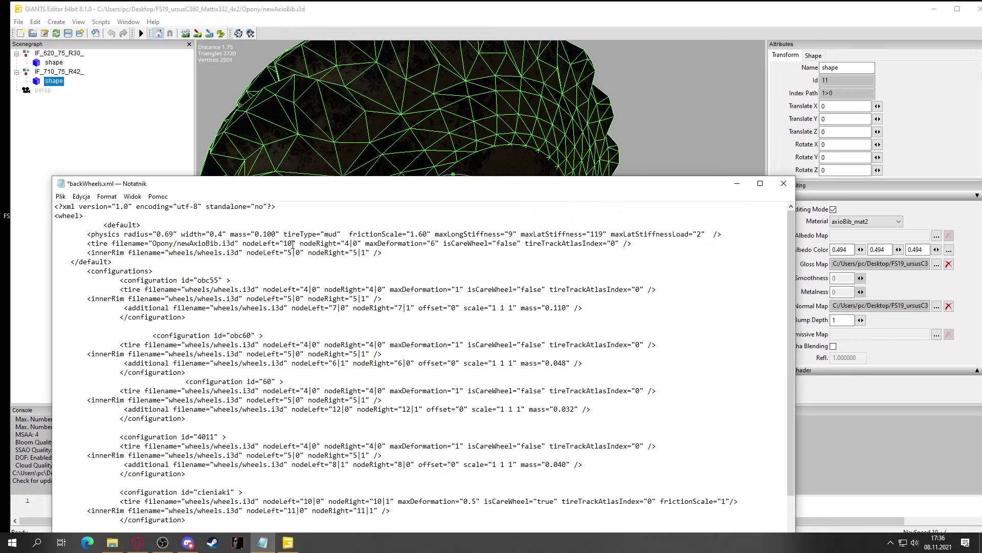
{"action": "type", "text": "|"}
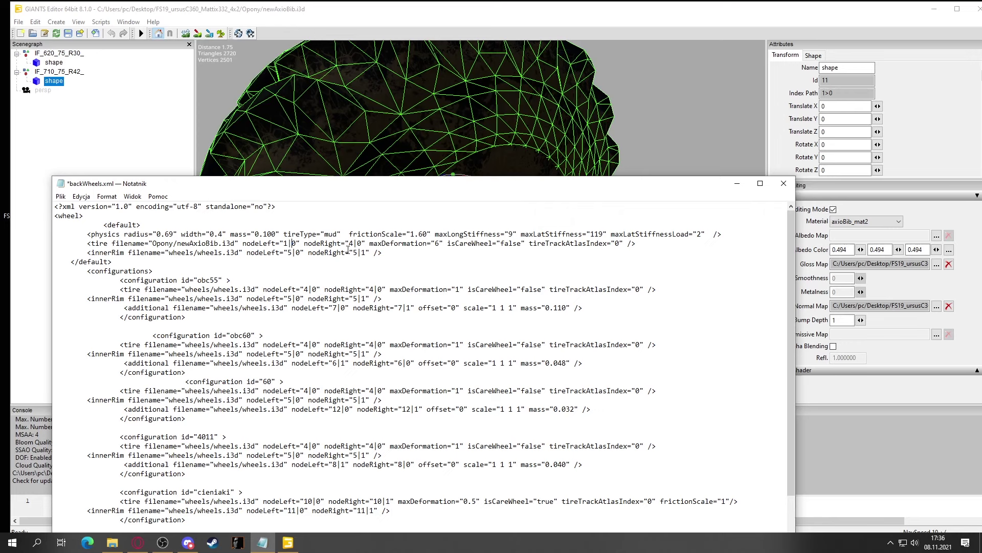
{"action": "left_click_drag", "start_coordinate": [363, 243], "coordinate": [350, 244]}
Save the edited wheel file as backWheels2.xml in the mod's wheels folder, close it and return to the Opony folder
{"action": "key", "text": "ctrl+shift+s"}
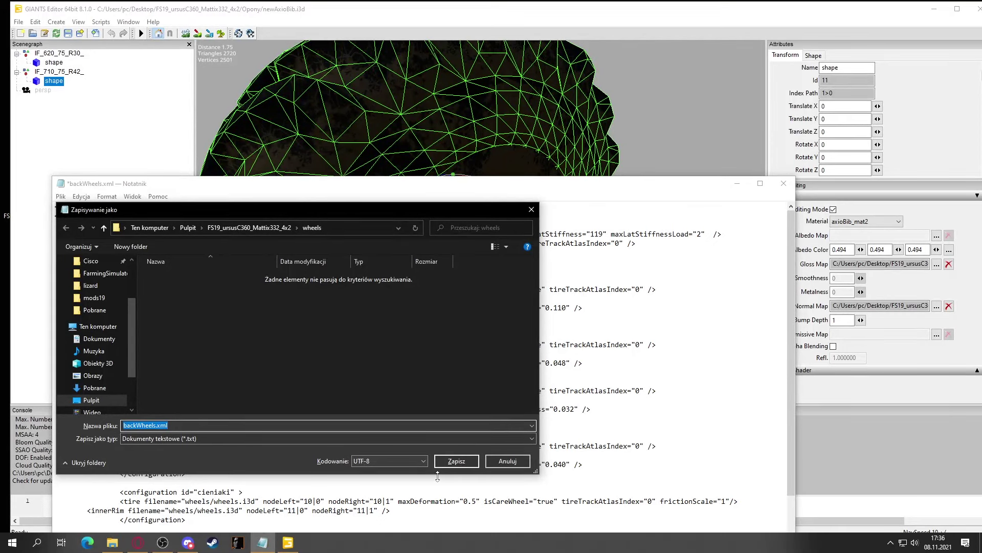
{"action": "left_click", "coordinate": [450, 463]}
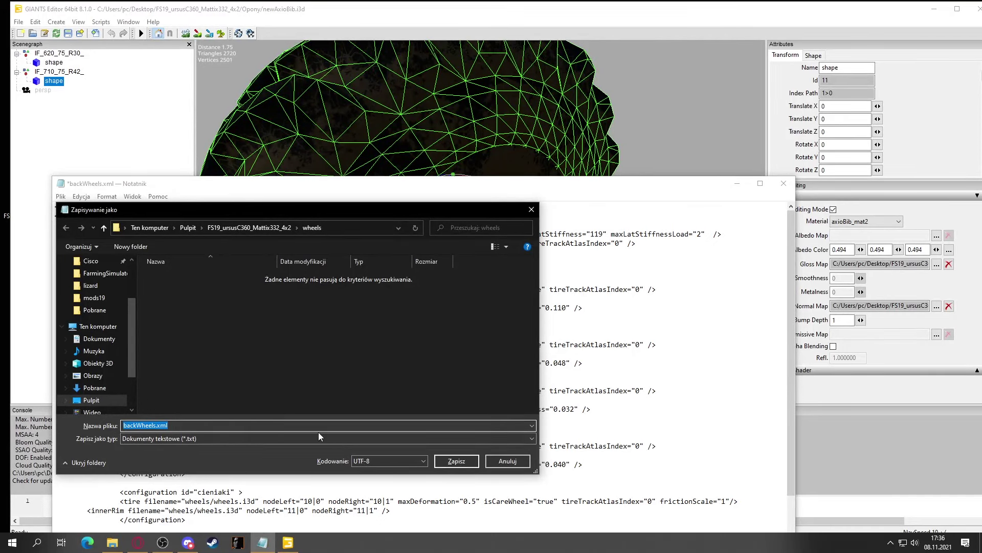
{"action": "left_click", "coordinate": [554, 275]}
{"action": "left_click", "coordinate": [155, 425]}
{"action": "type", "text": "2"}
{"action": "left_click", "coordinate": [452, 460]}
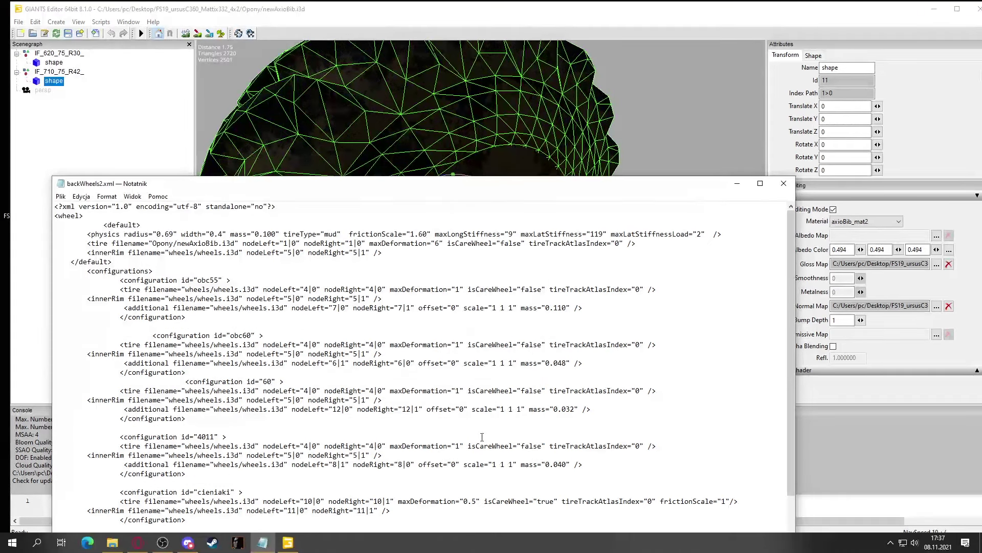
{"action": "left_click", "coordinate": [784, 183]}
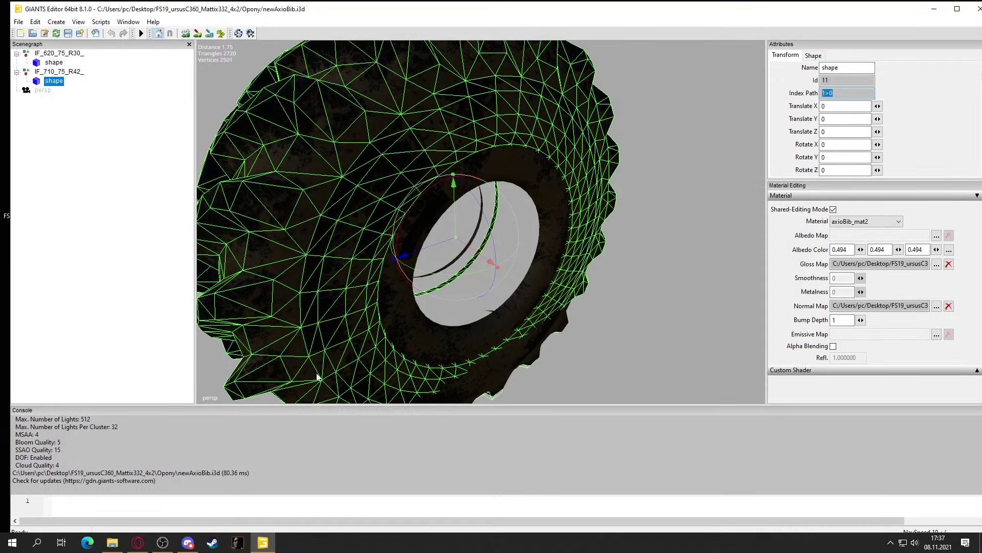
{"action": "left_click", "coordinate": [117, 545]}
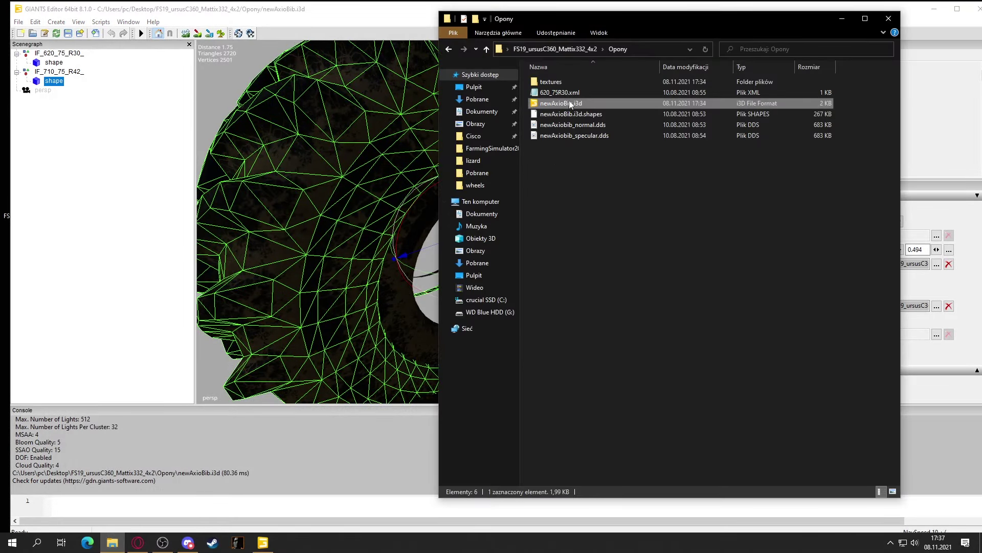